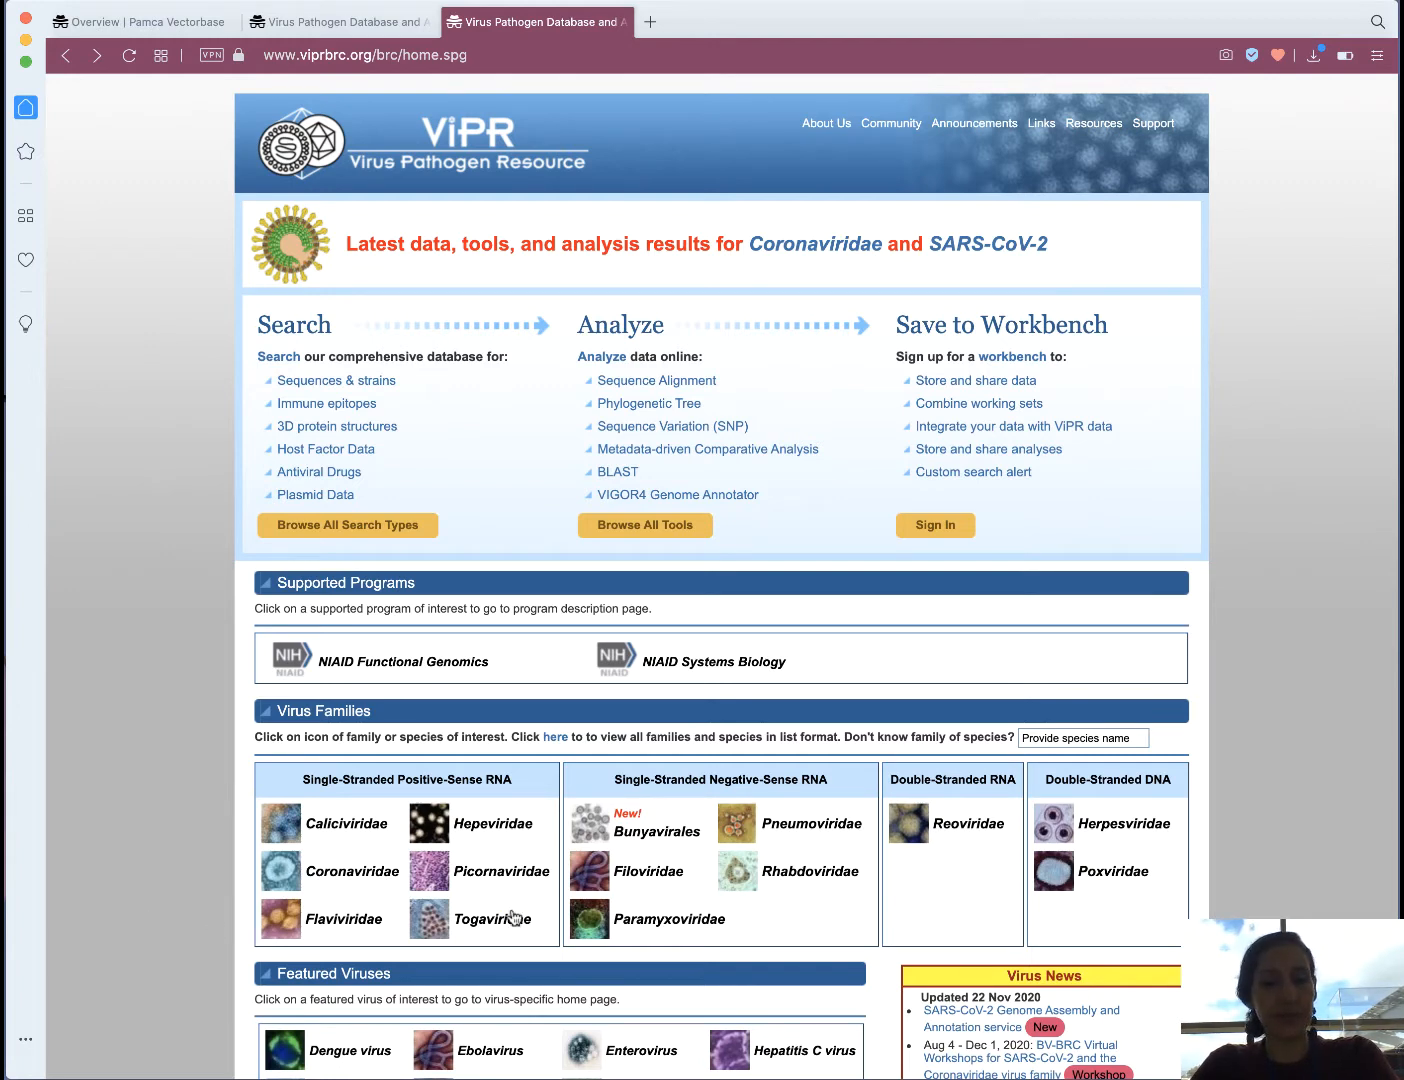
Open the Ortholog Groups search for the Togaviridae virus family.
left_click(506, 928)
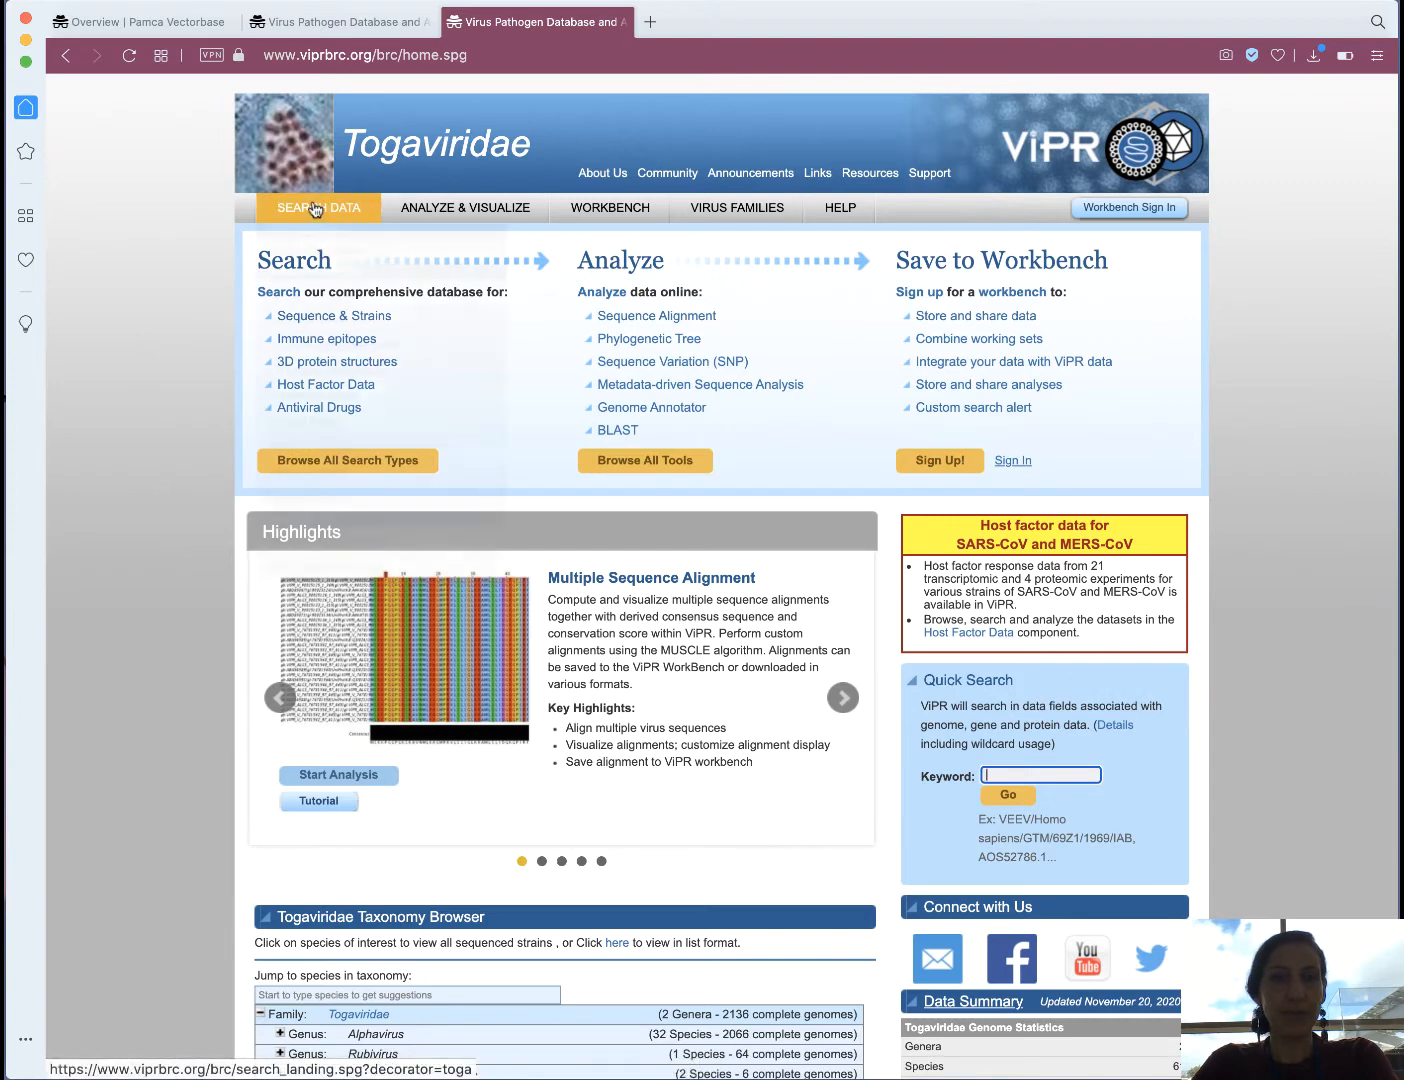
mouse_move(313, 210)
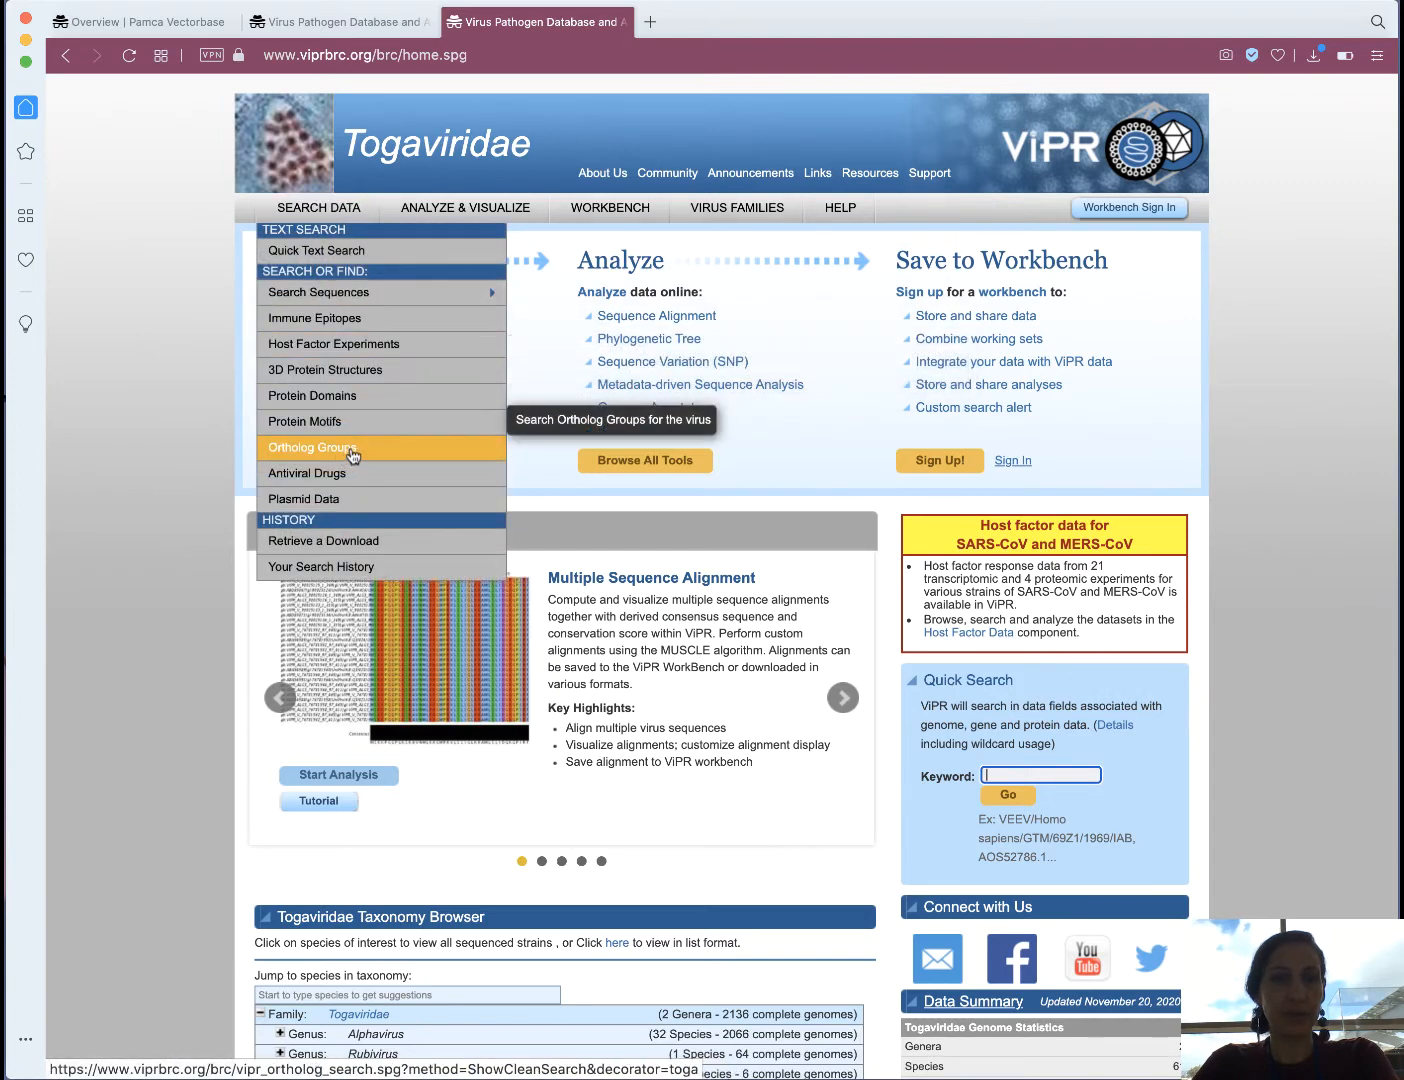
left_click(344, 458)
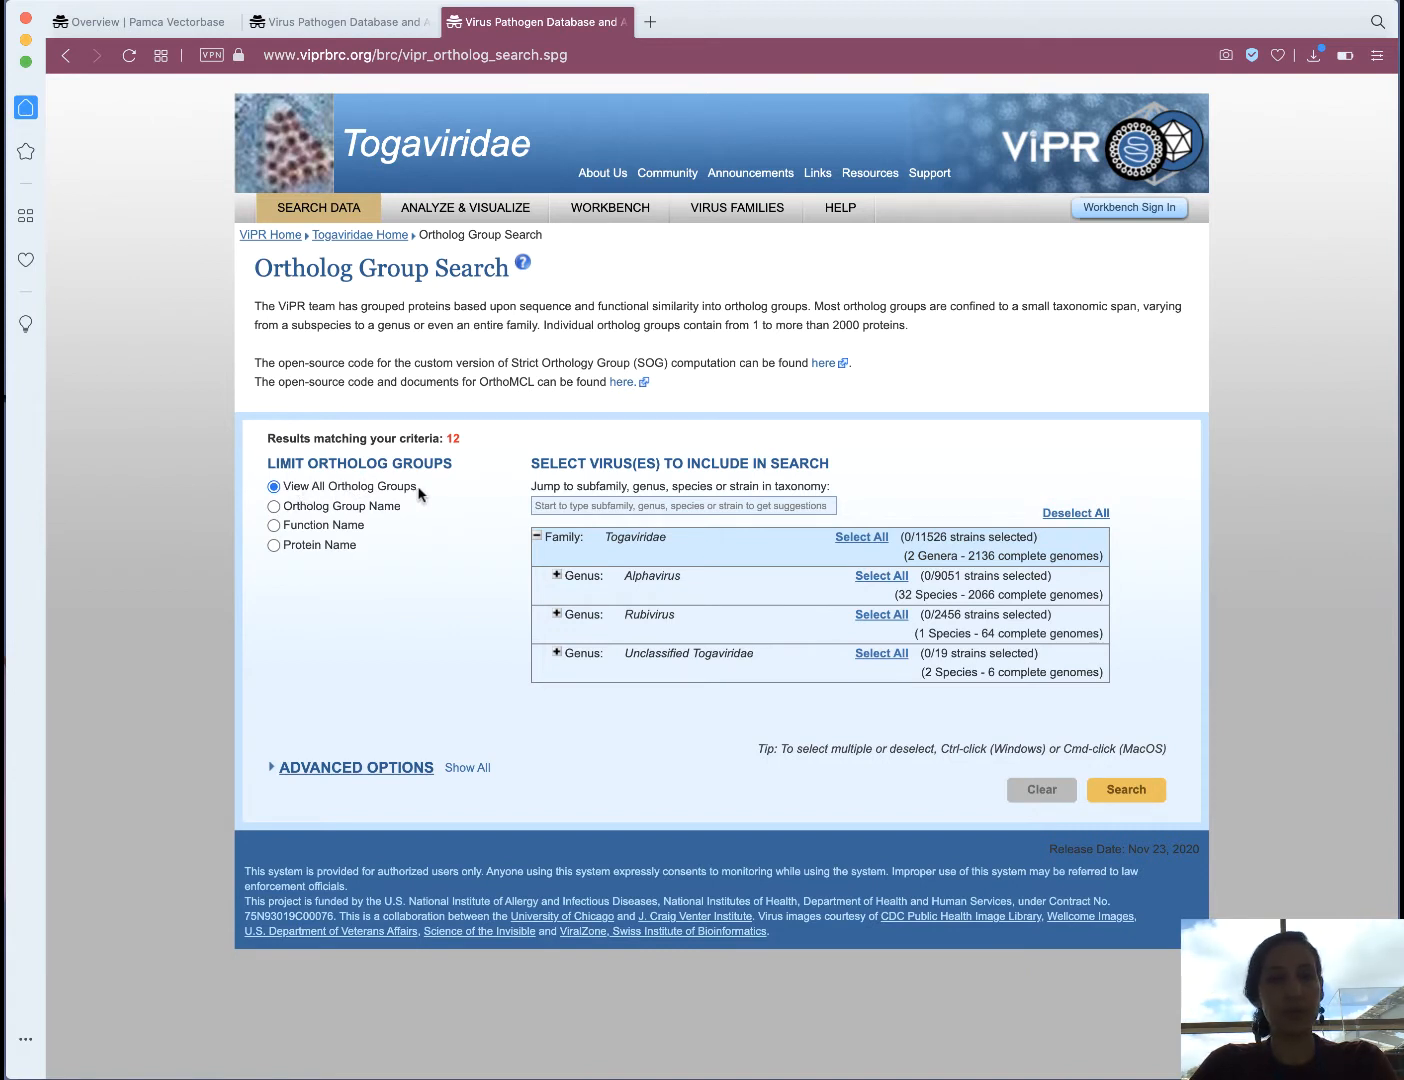
Examine the Ortholog Group Name, Function Name and Protein Name limits, then restore View All Ortholog Groups.
left_click(305, 507)
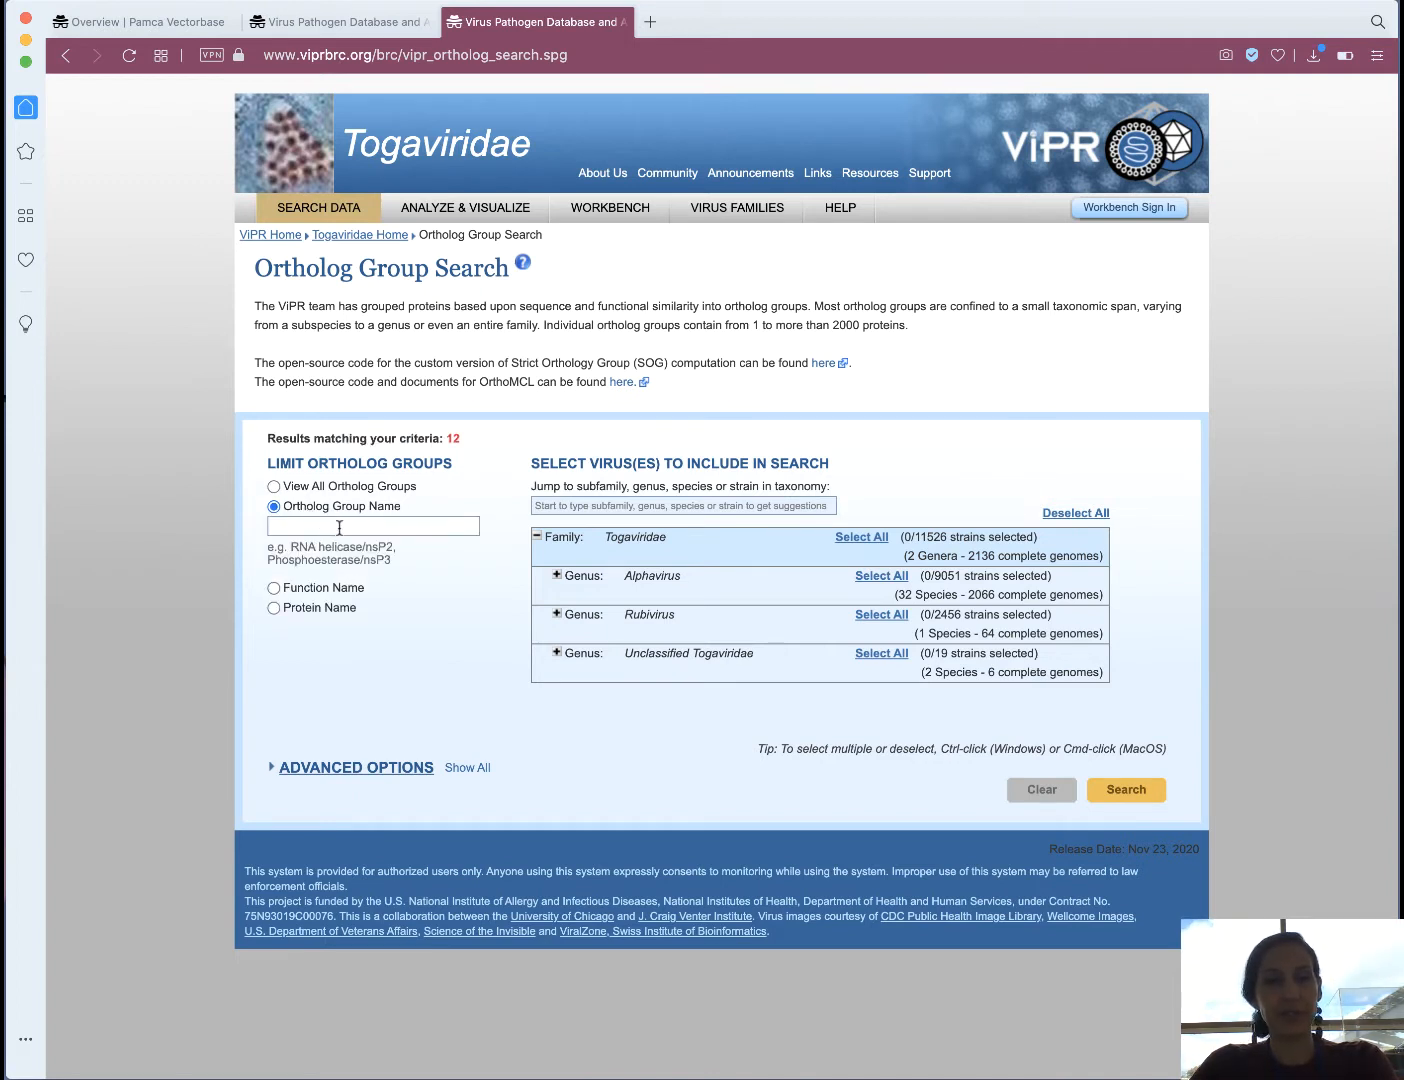
left_click(311, 586)
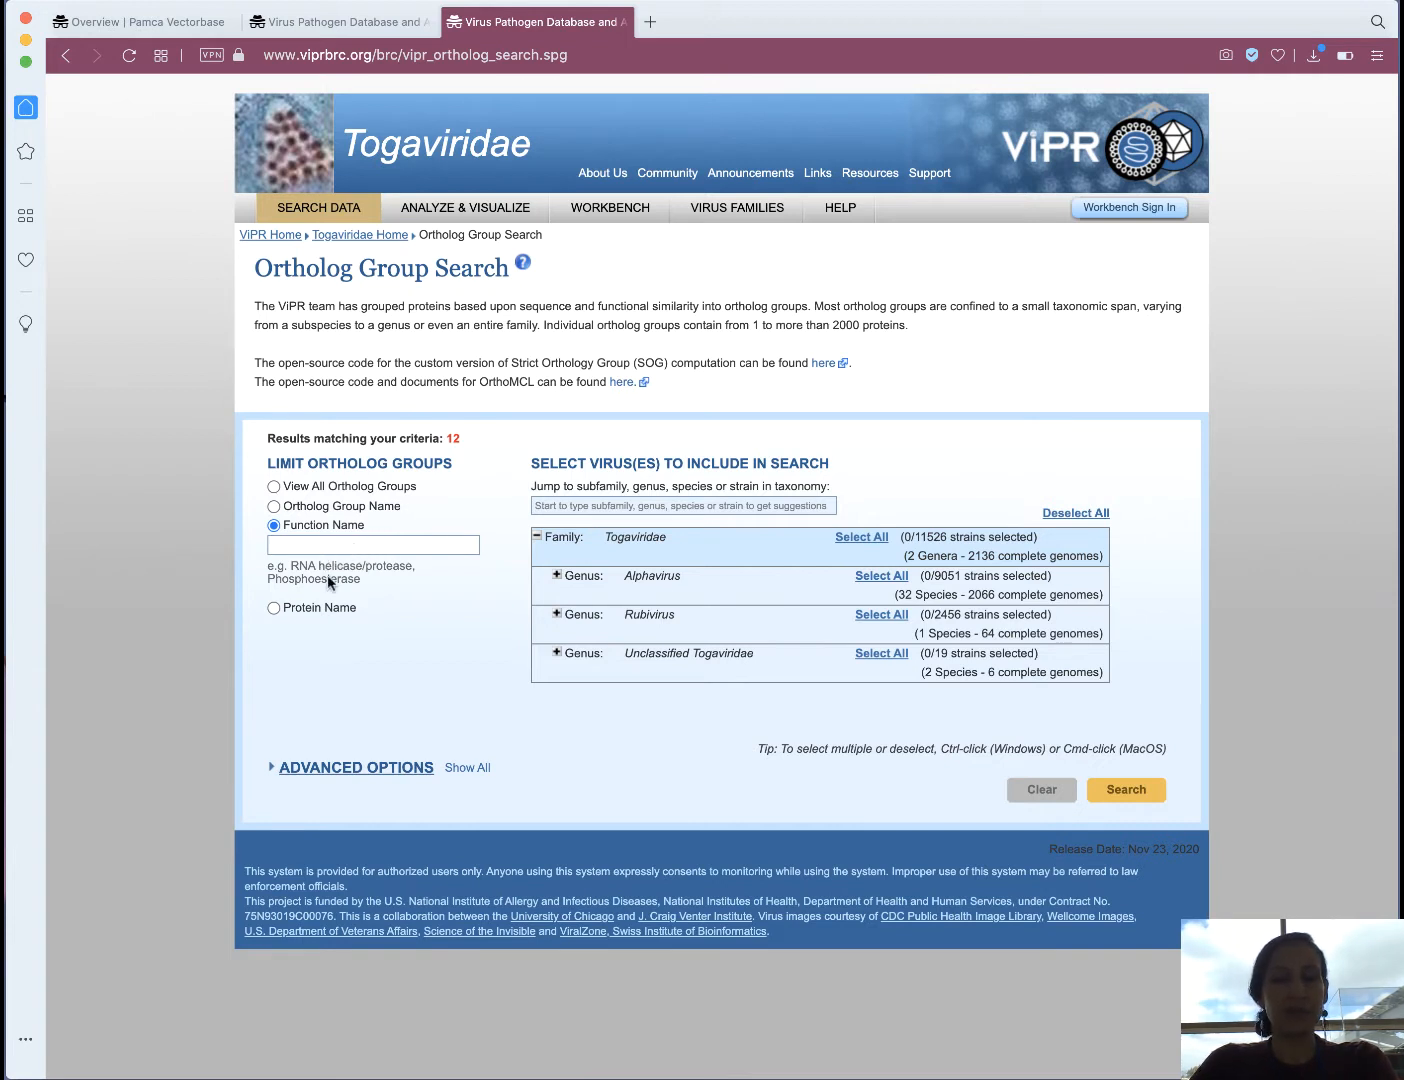
left_click(317, 610)
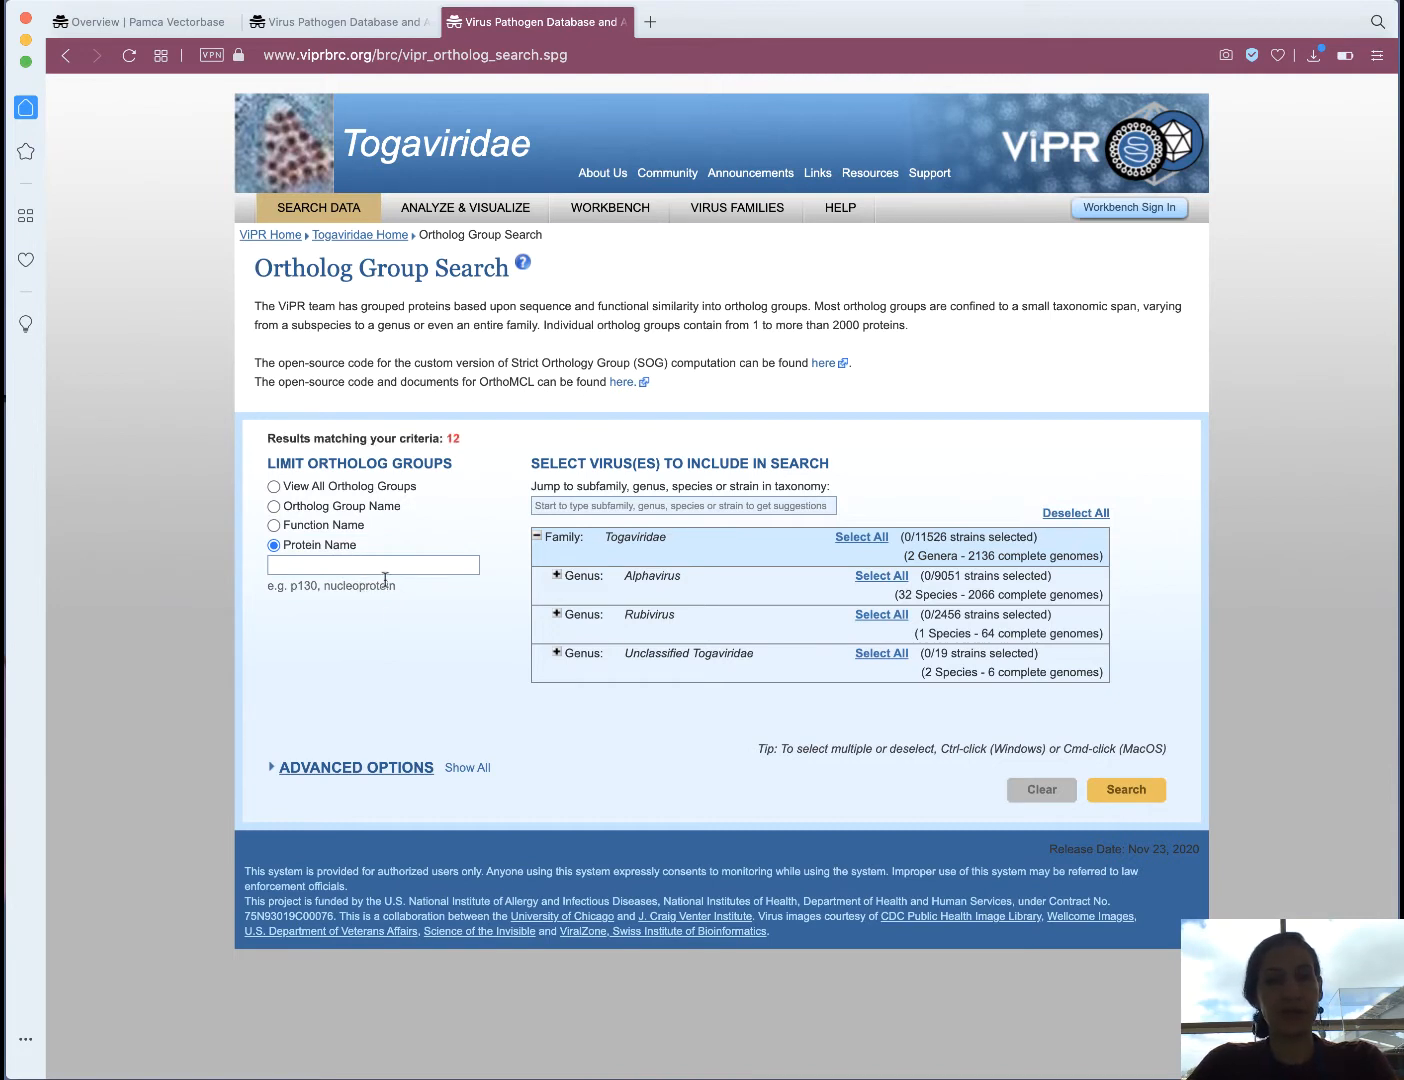
left_click(302, 486)
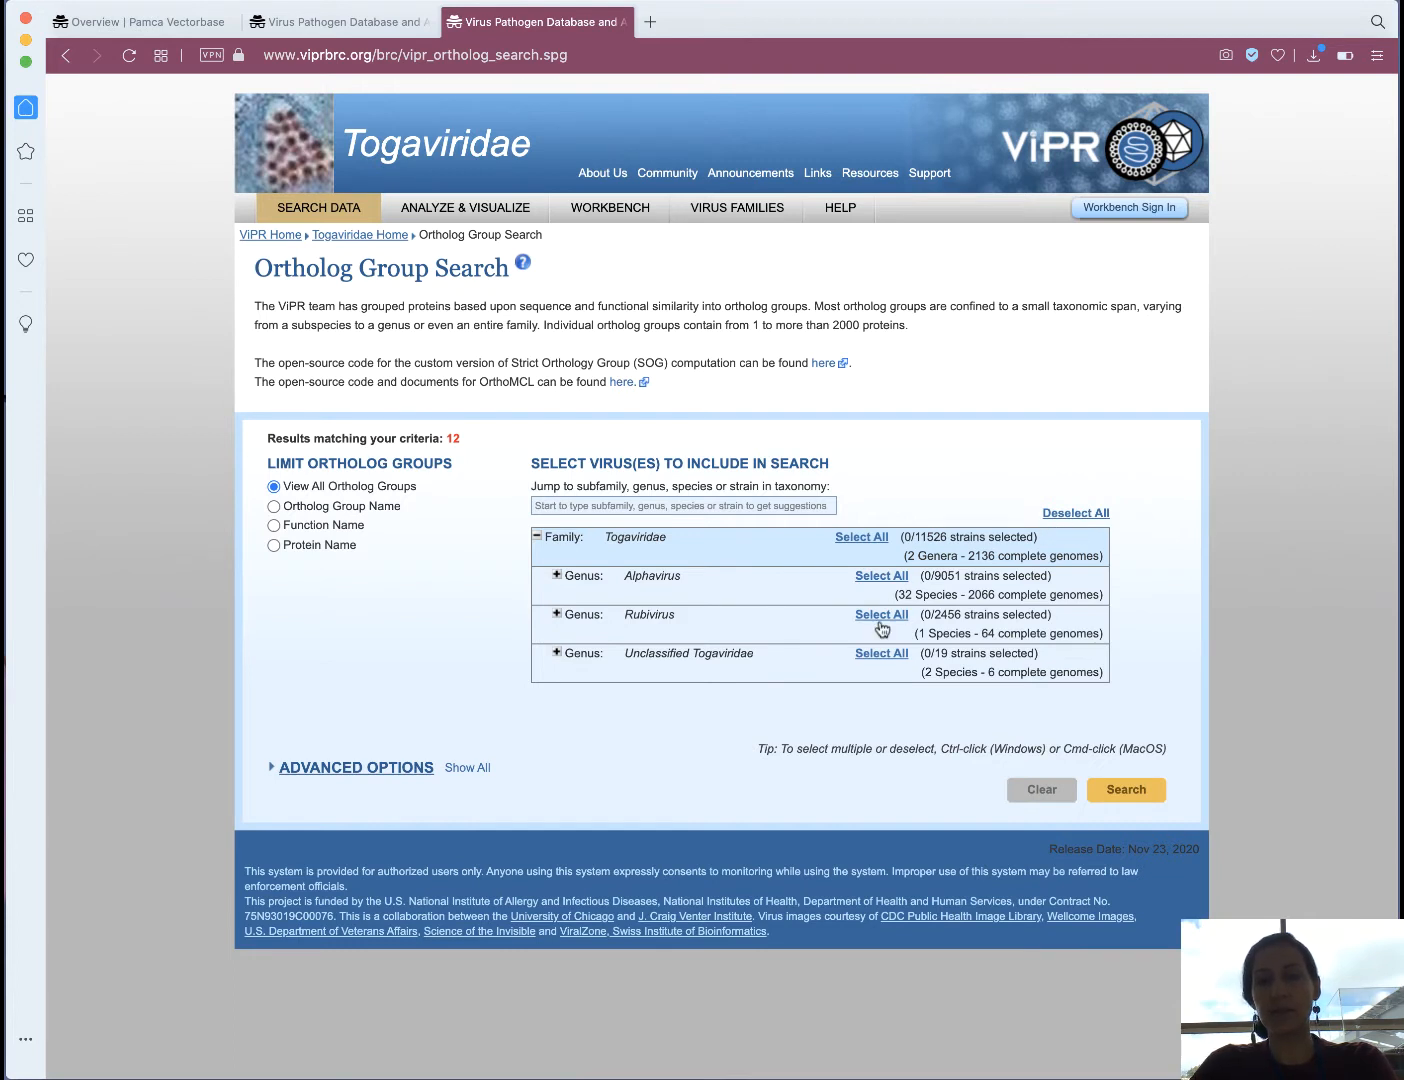
Expand the Alphavirus genus to browse its species and run the search for all Togaviridae ortholog groups.
left_click(557, 576)
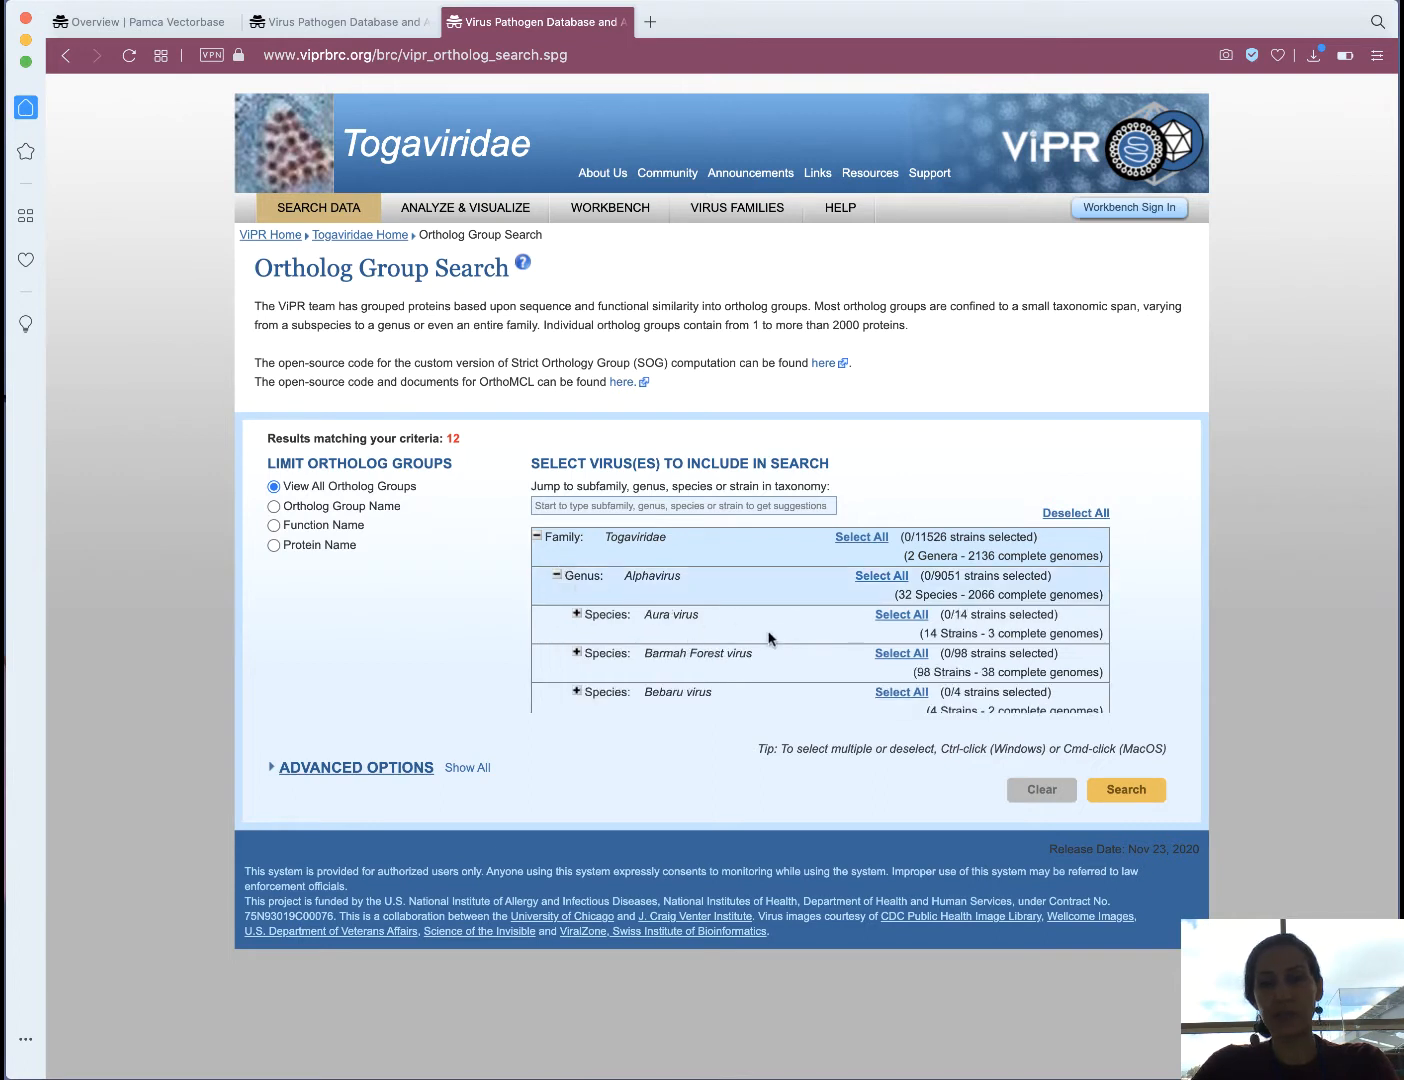
scroll(769, 639, "down", 6)
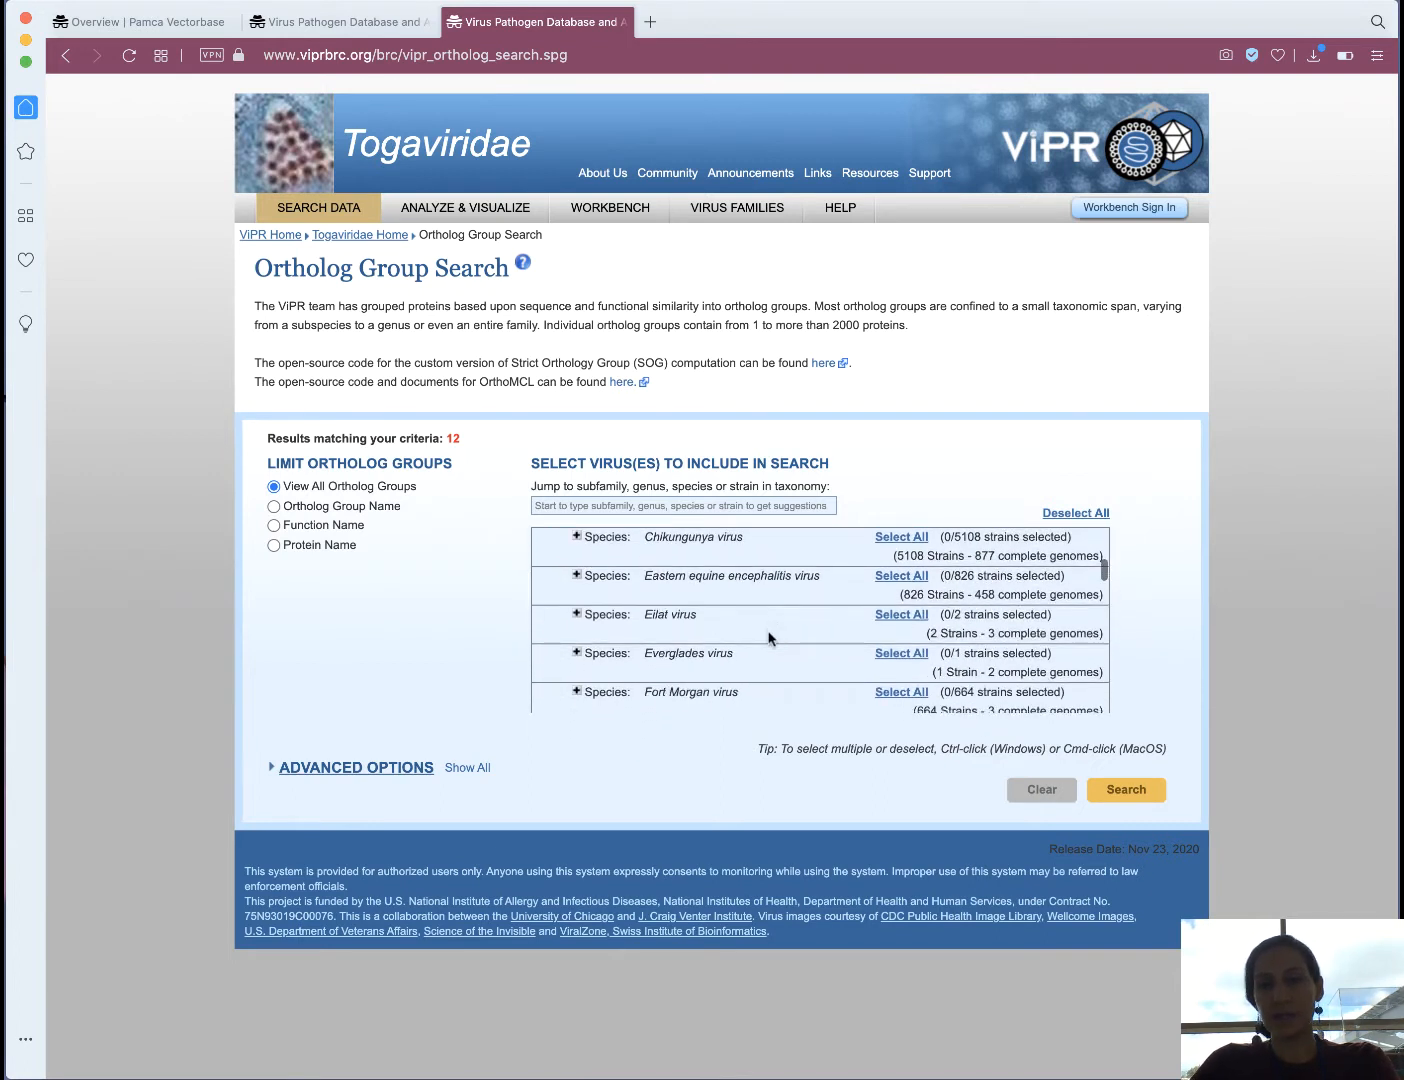
scroll(769, 639, "up", 1)
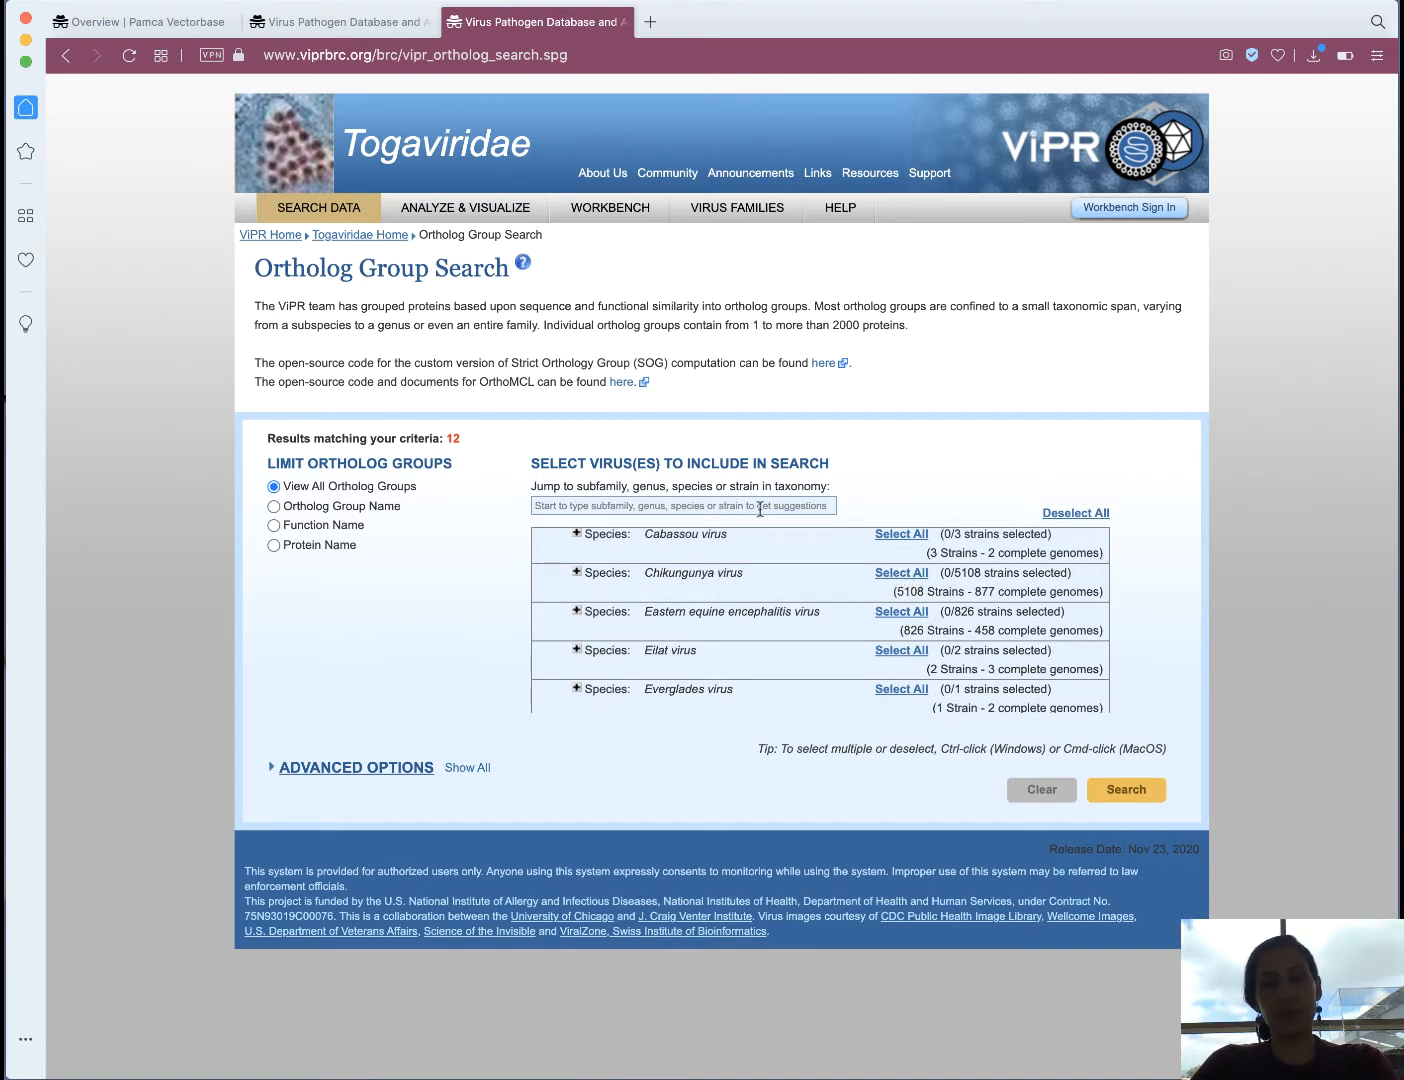
left_click(1129, 790)
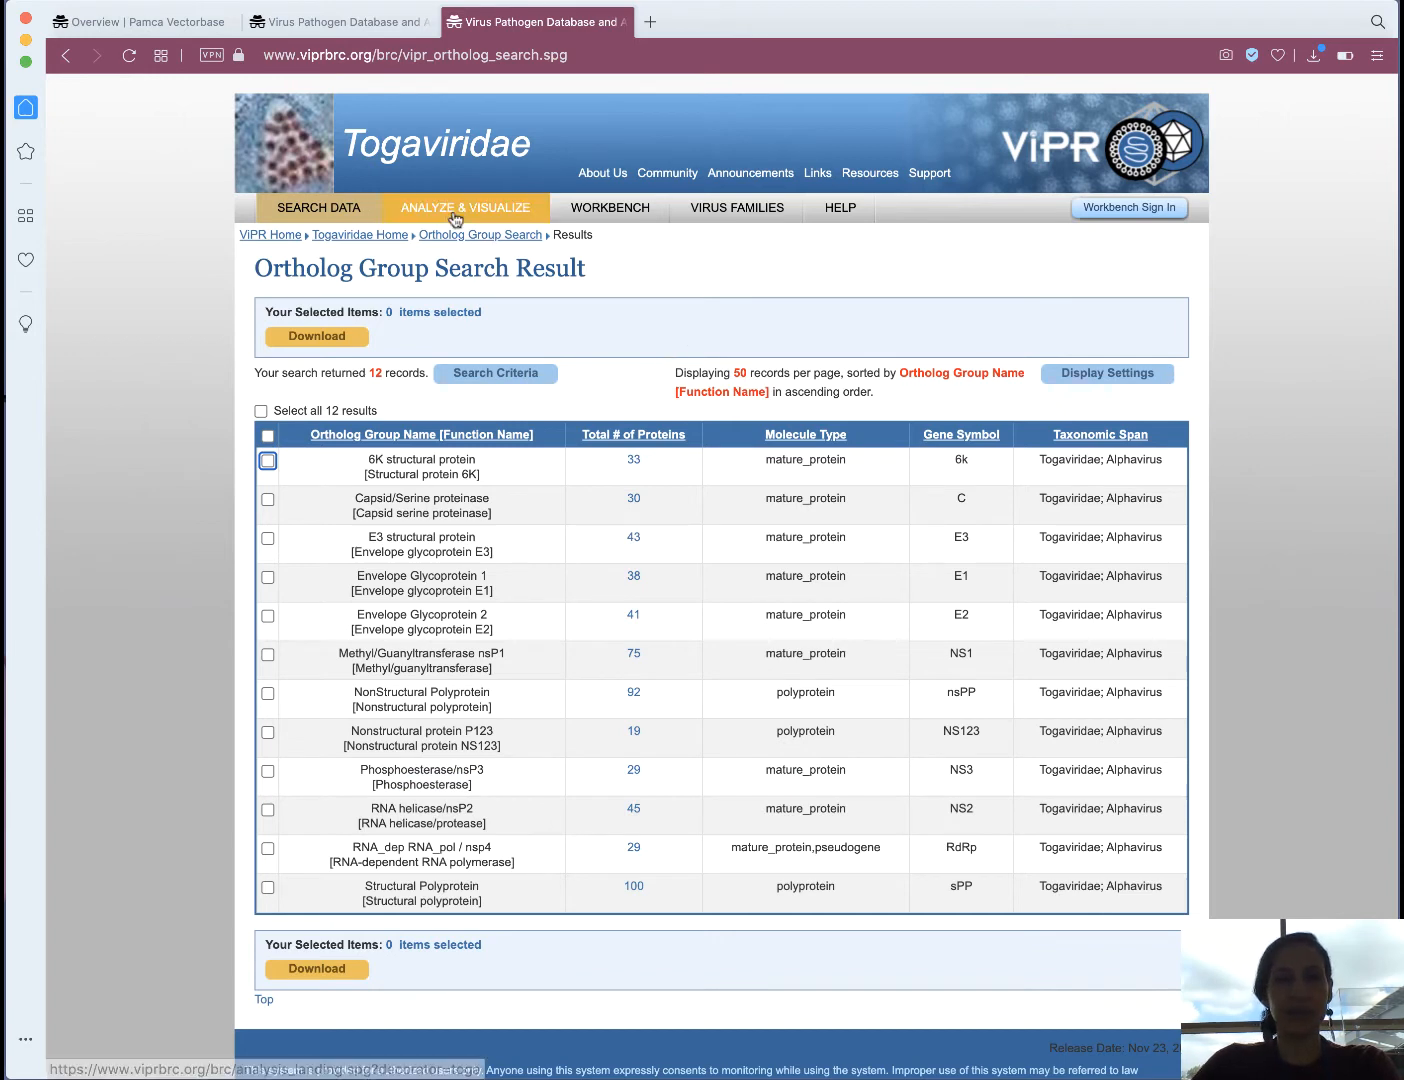
Return to the ViPR home page and open the Ortholog Groups search for the Flaviviridae family.
left_click(1069, 151)
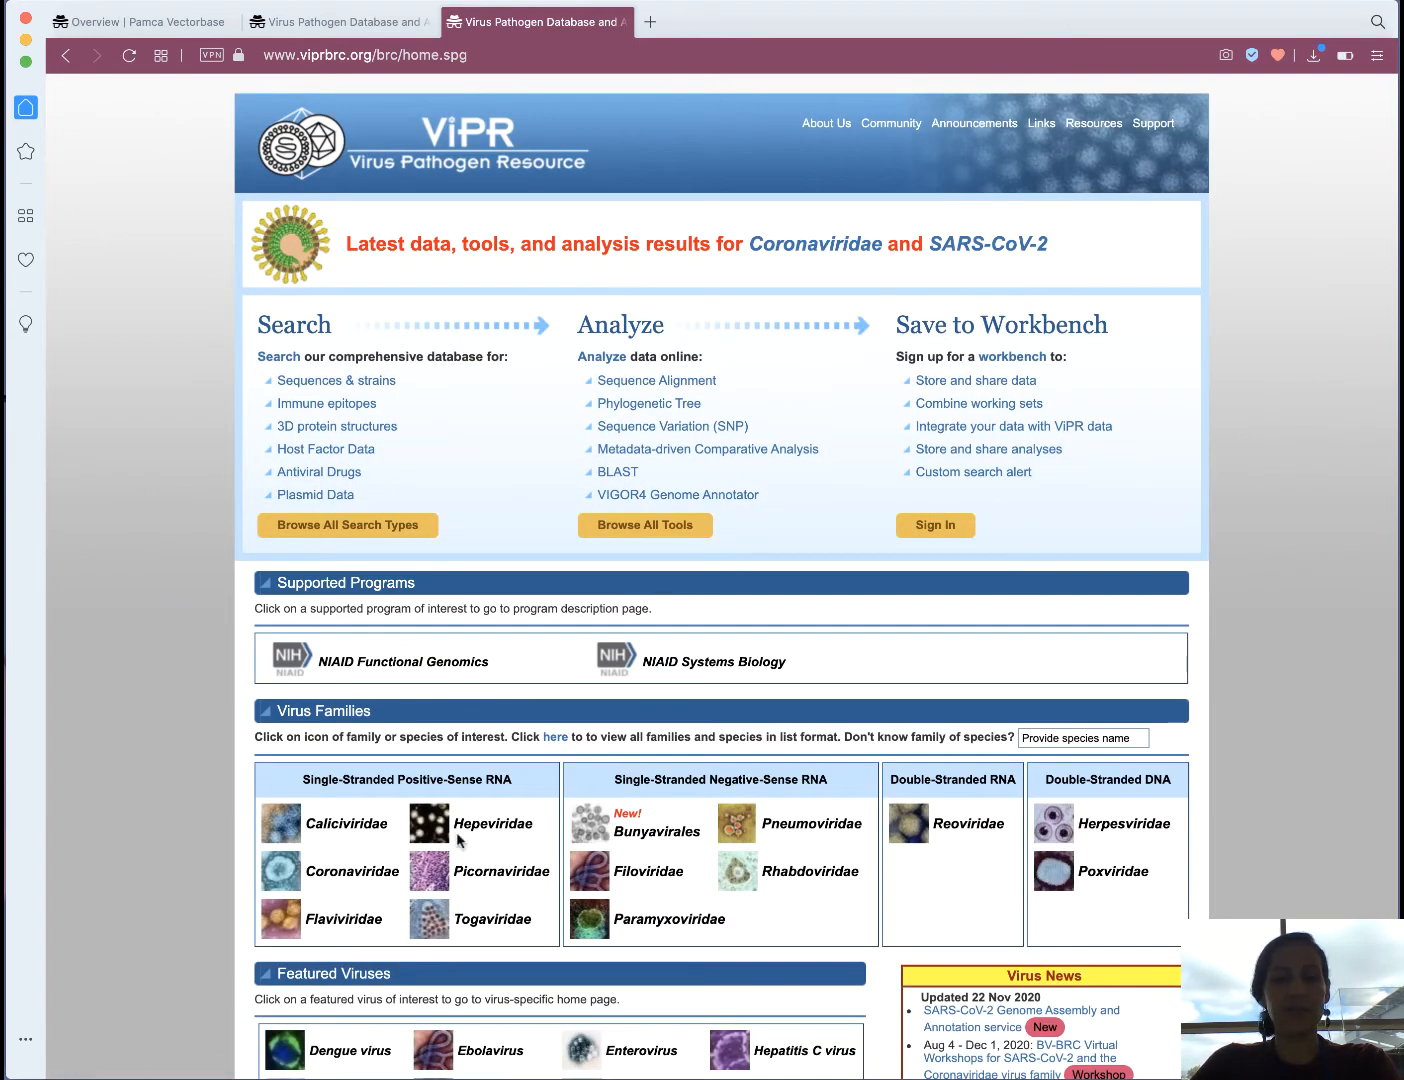
left_click(318, 921)
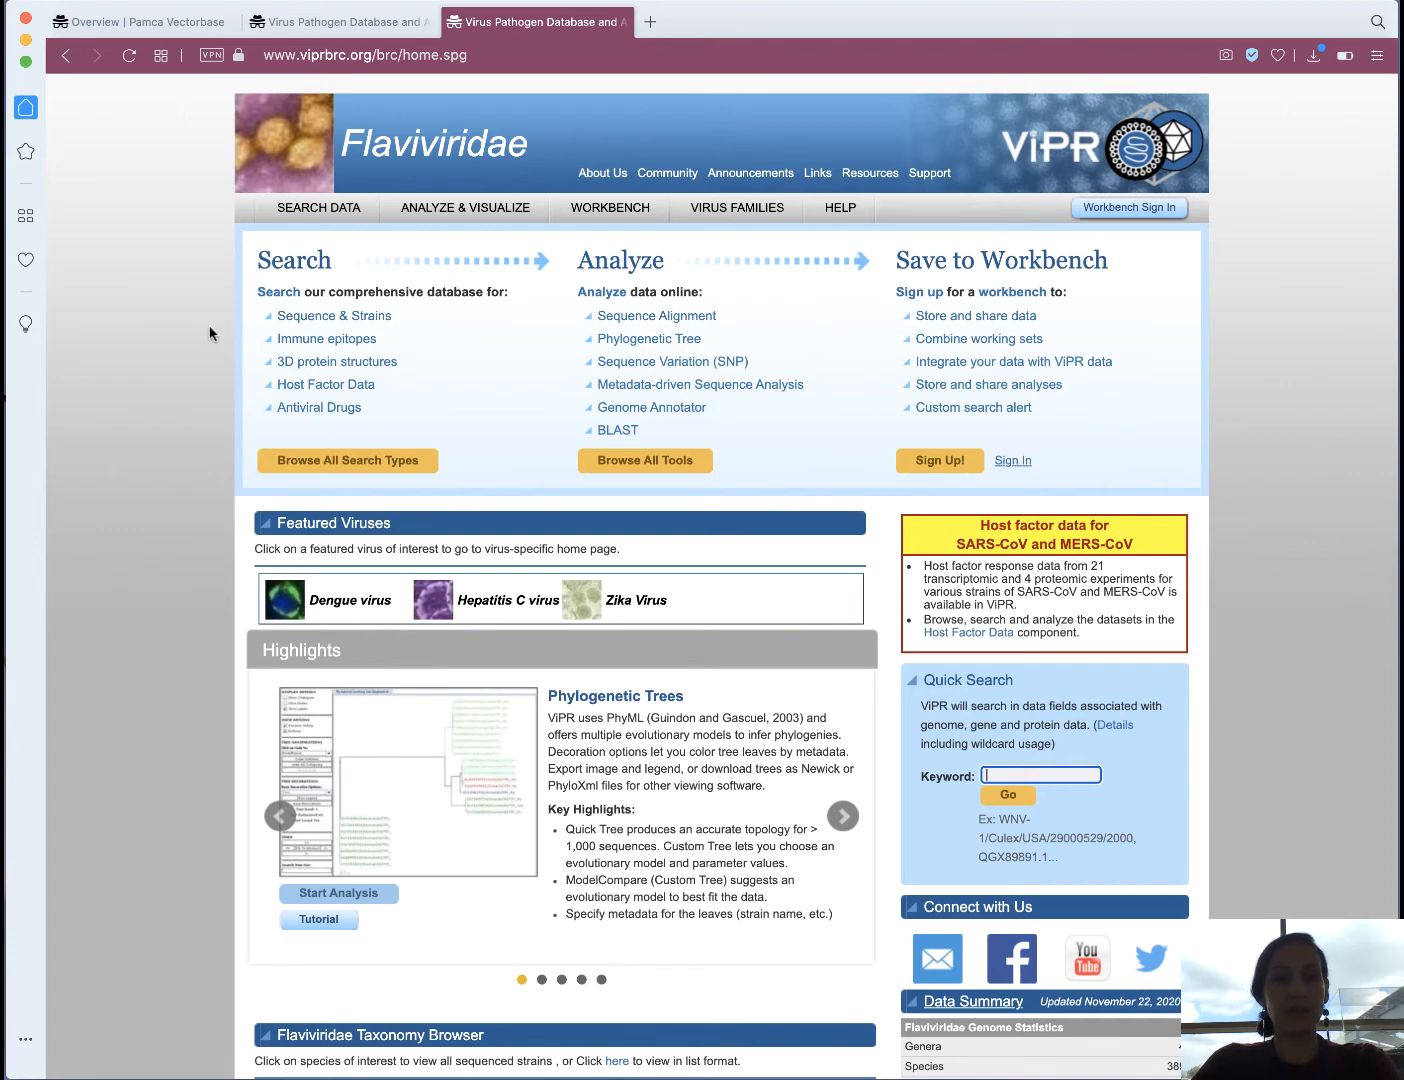
mouse_move(301, 209)
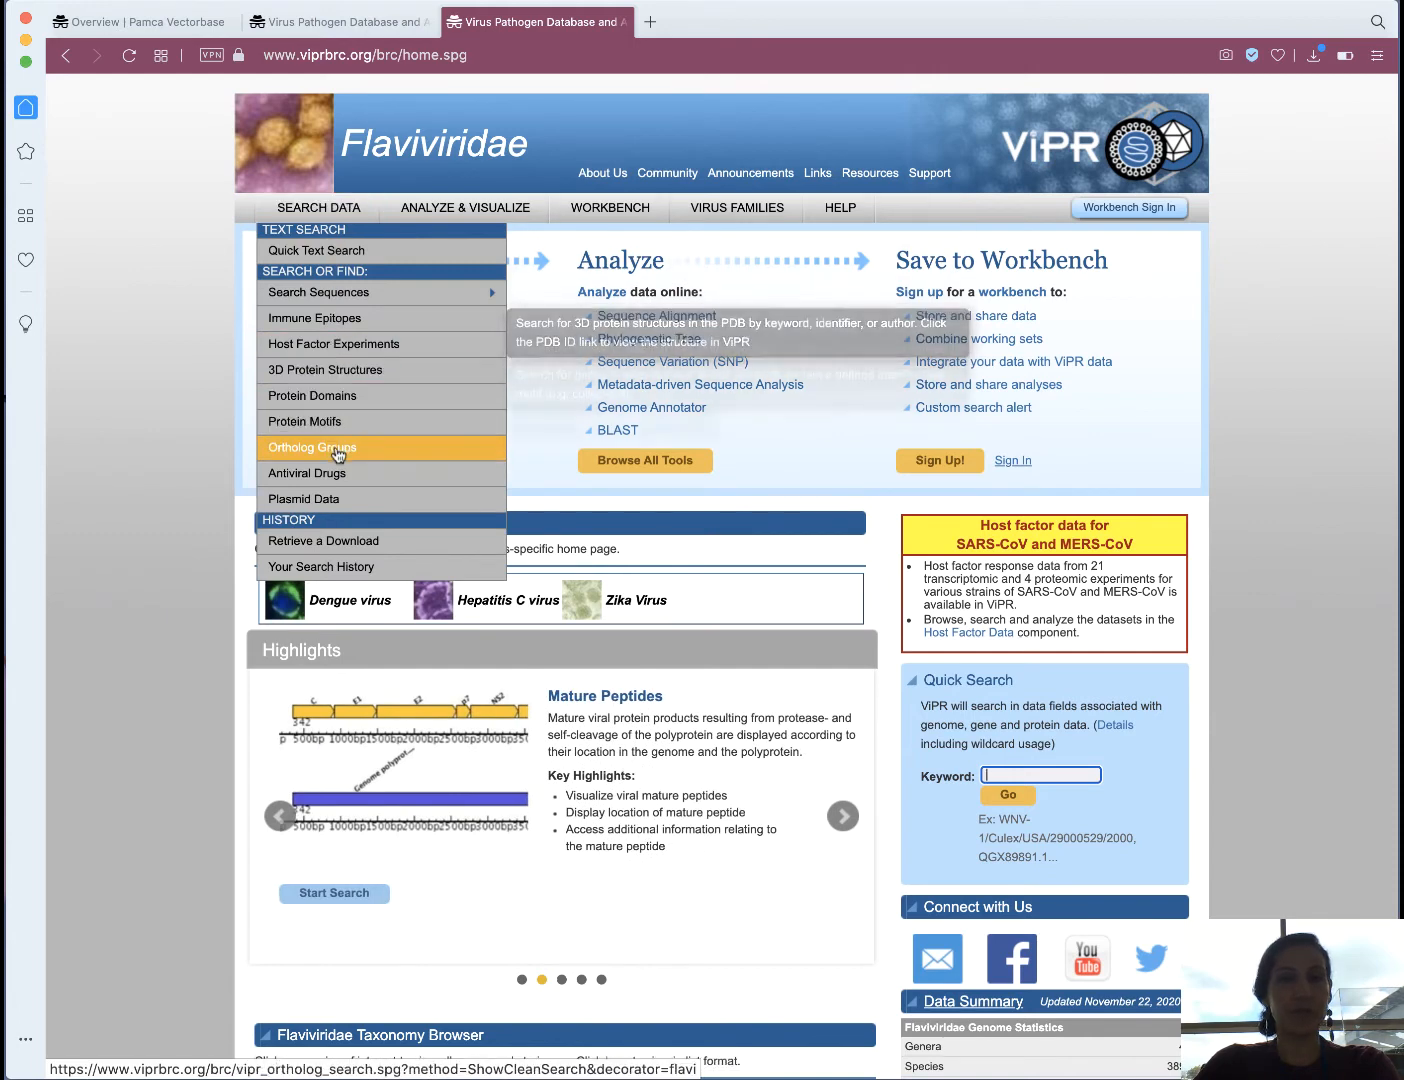
left_click(334, 449)
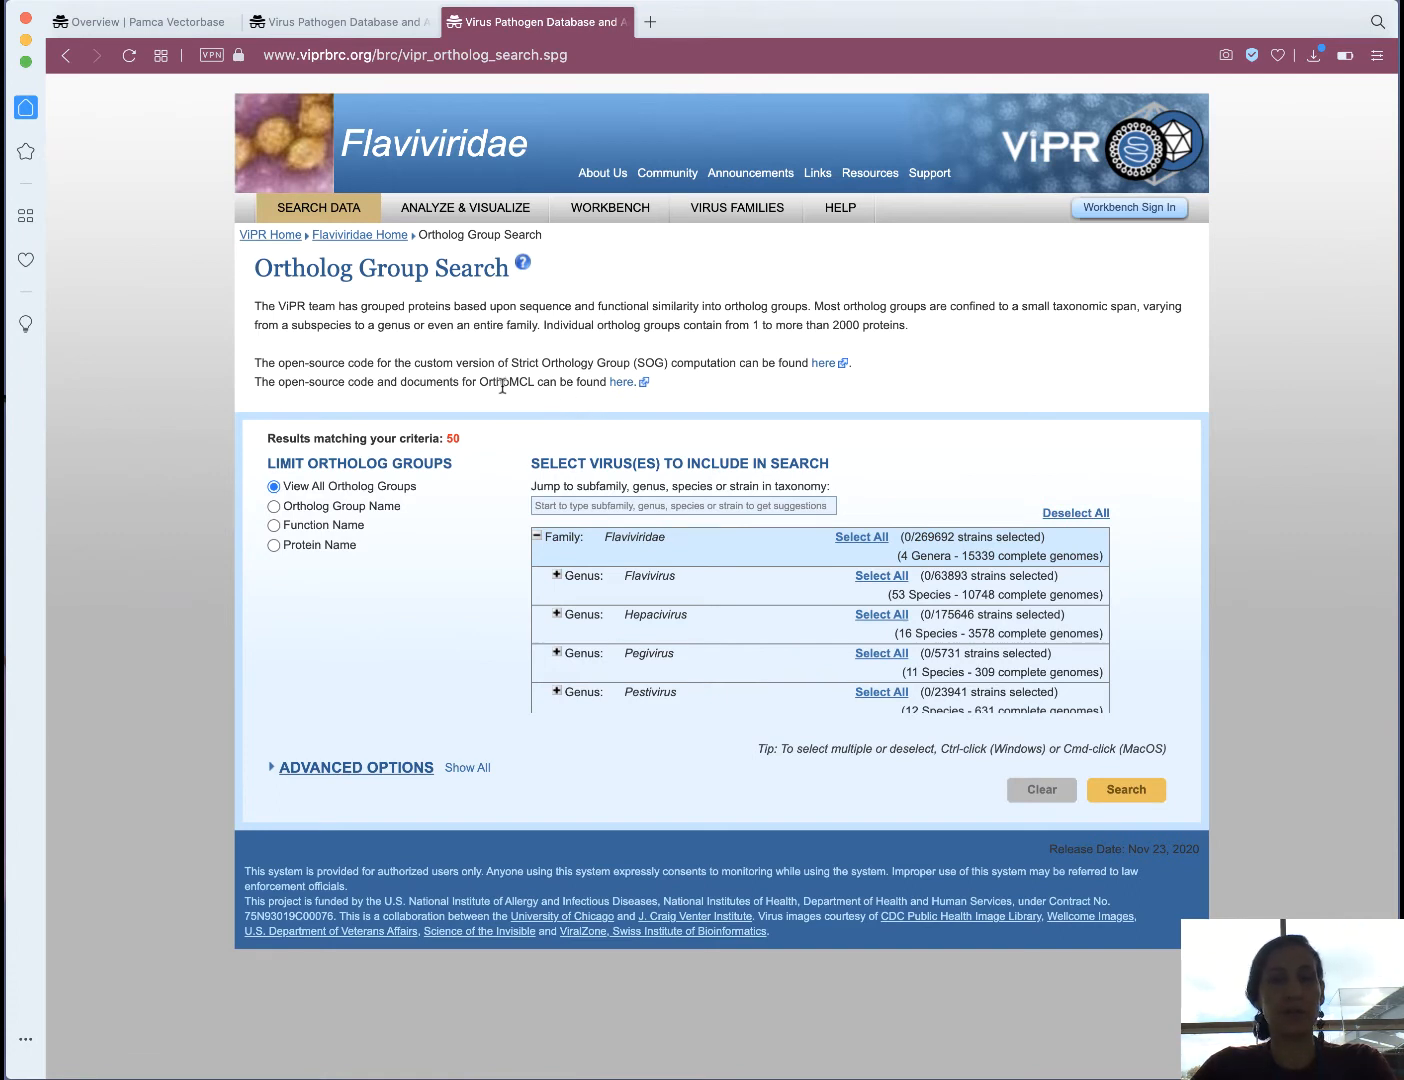
Open the OrthoMCL website and read its About page on the current release and the method for forming ortholog groups.
left_click(621, 382)
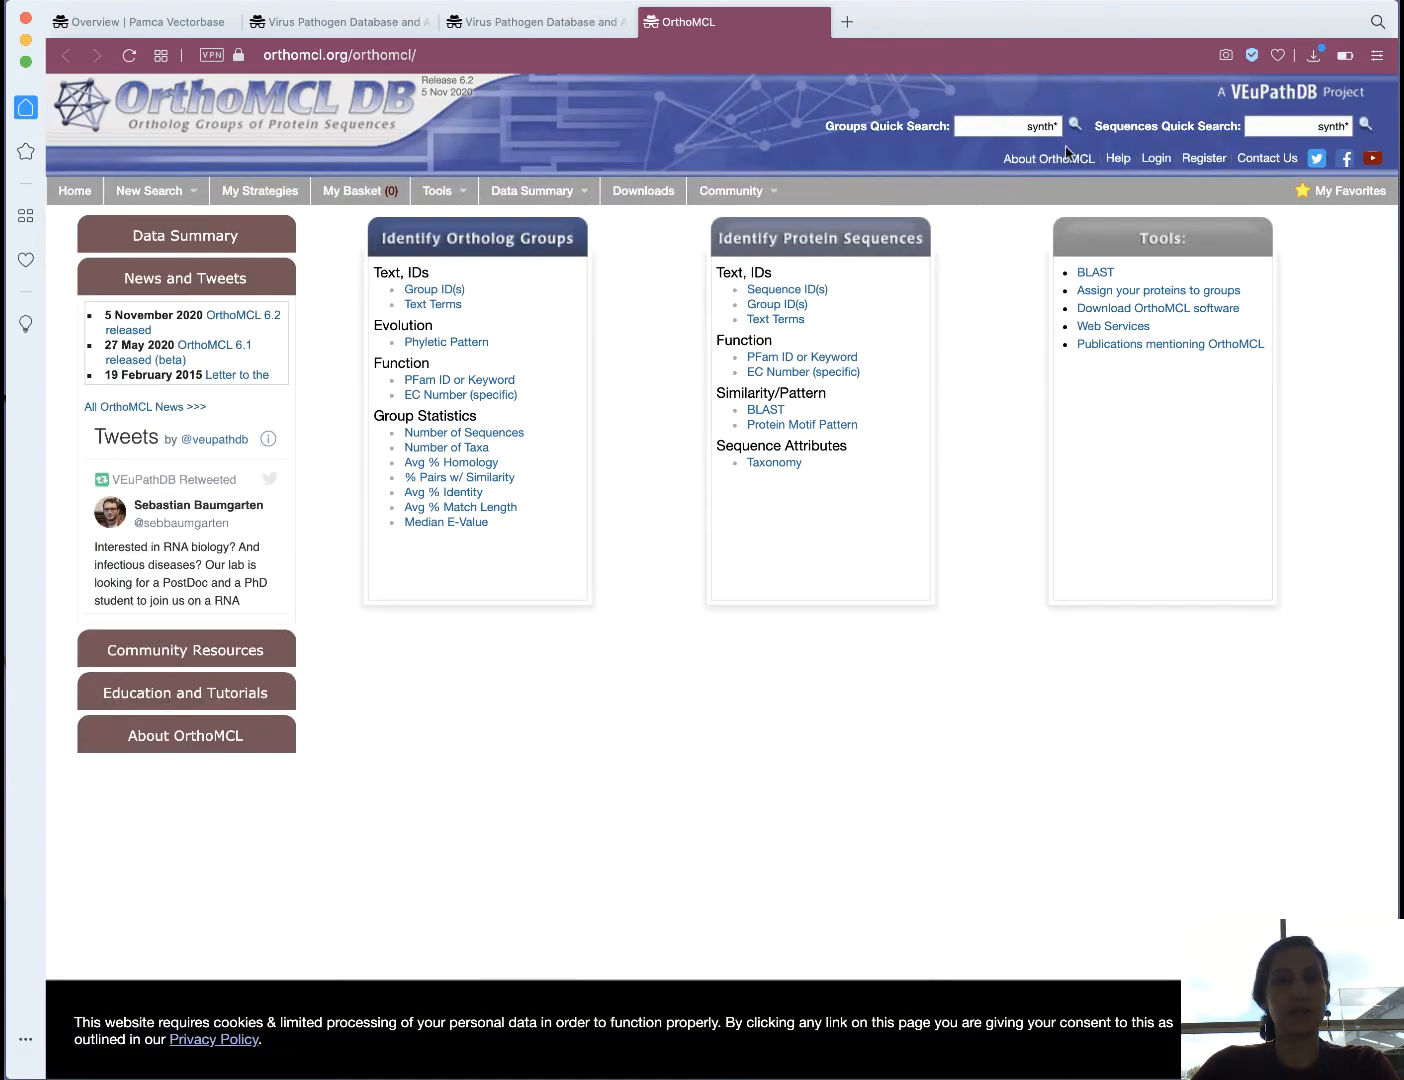
mouse_move(1068, 155)
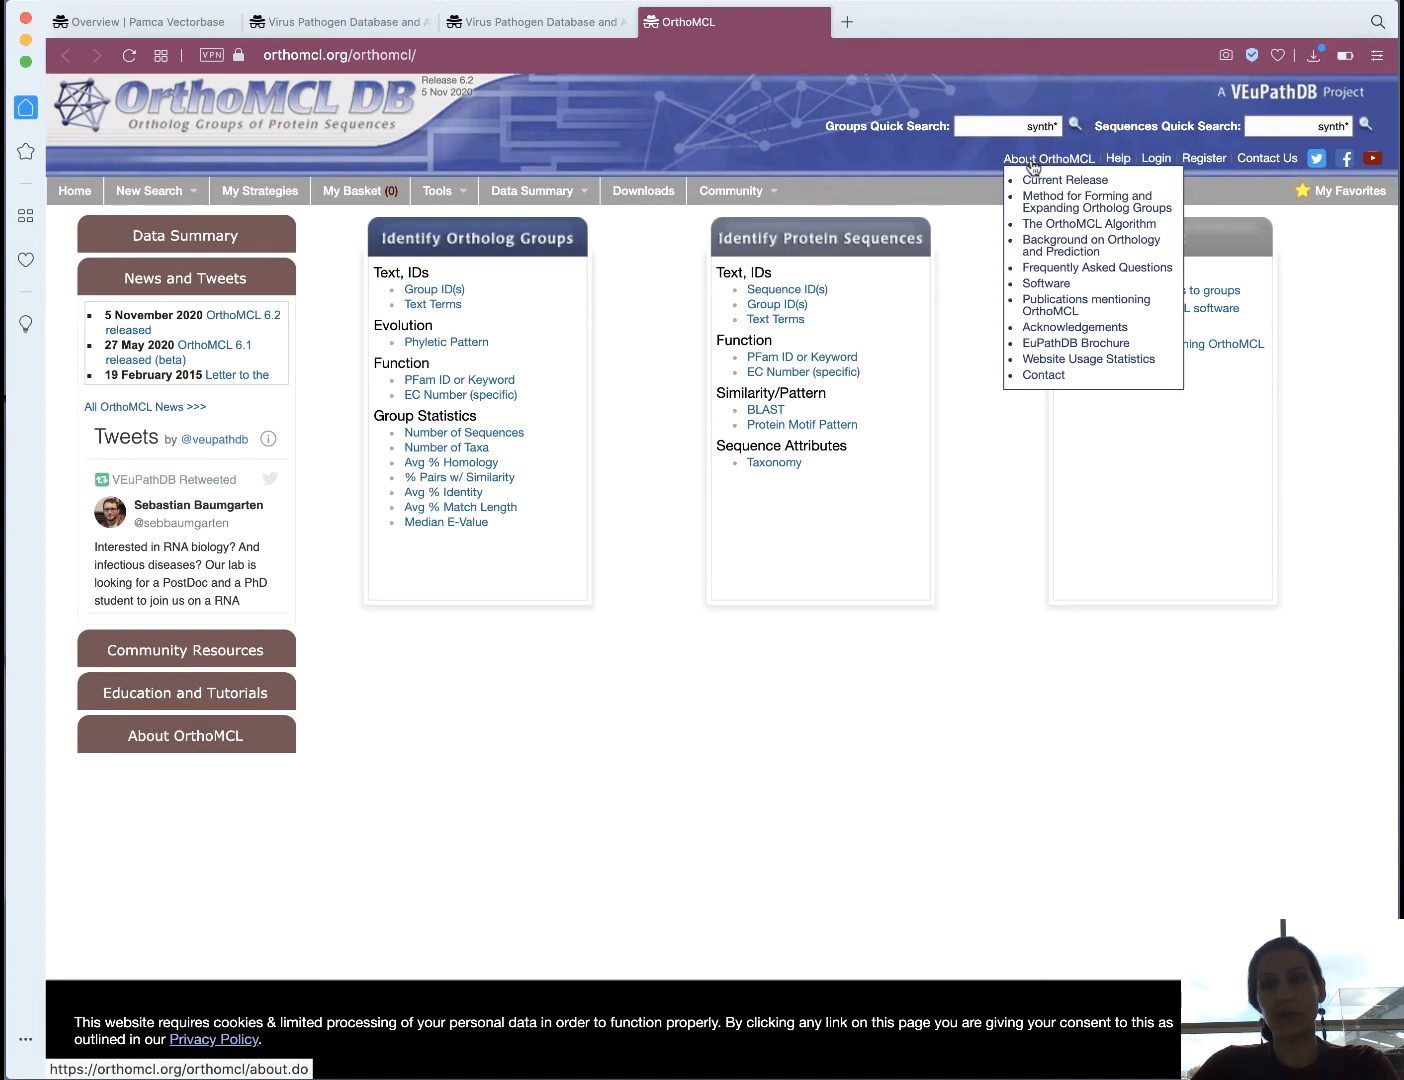
left_click(1033, 164)
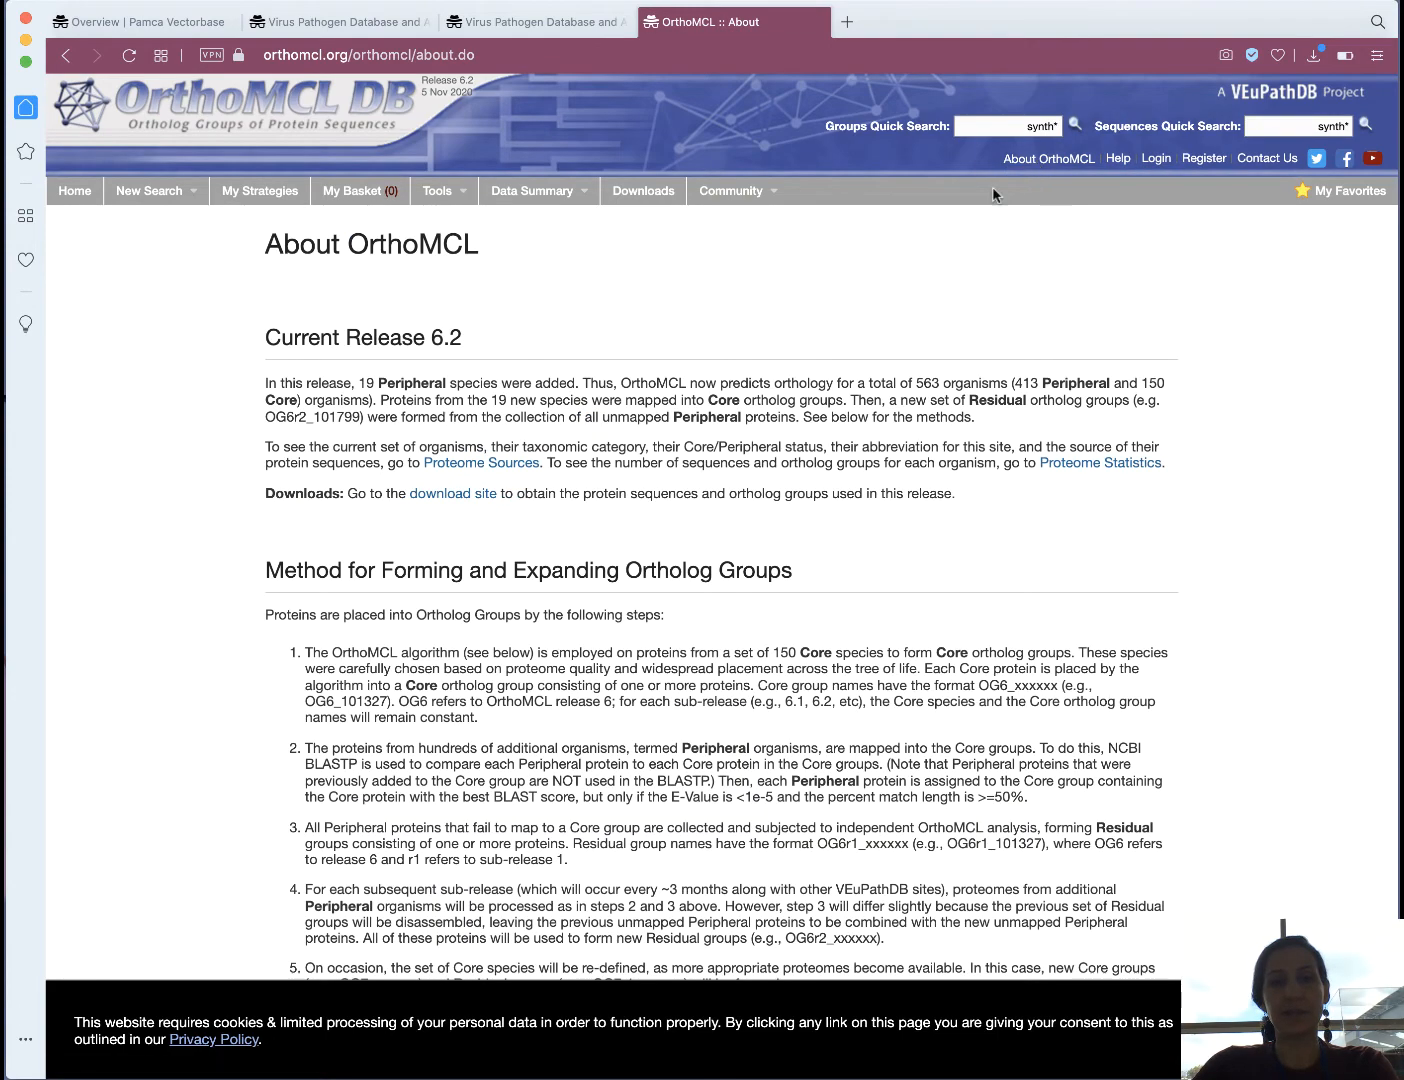
scroll(812, 527, "down", 10)
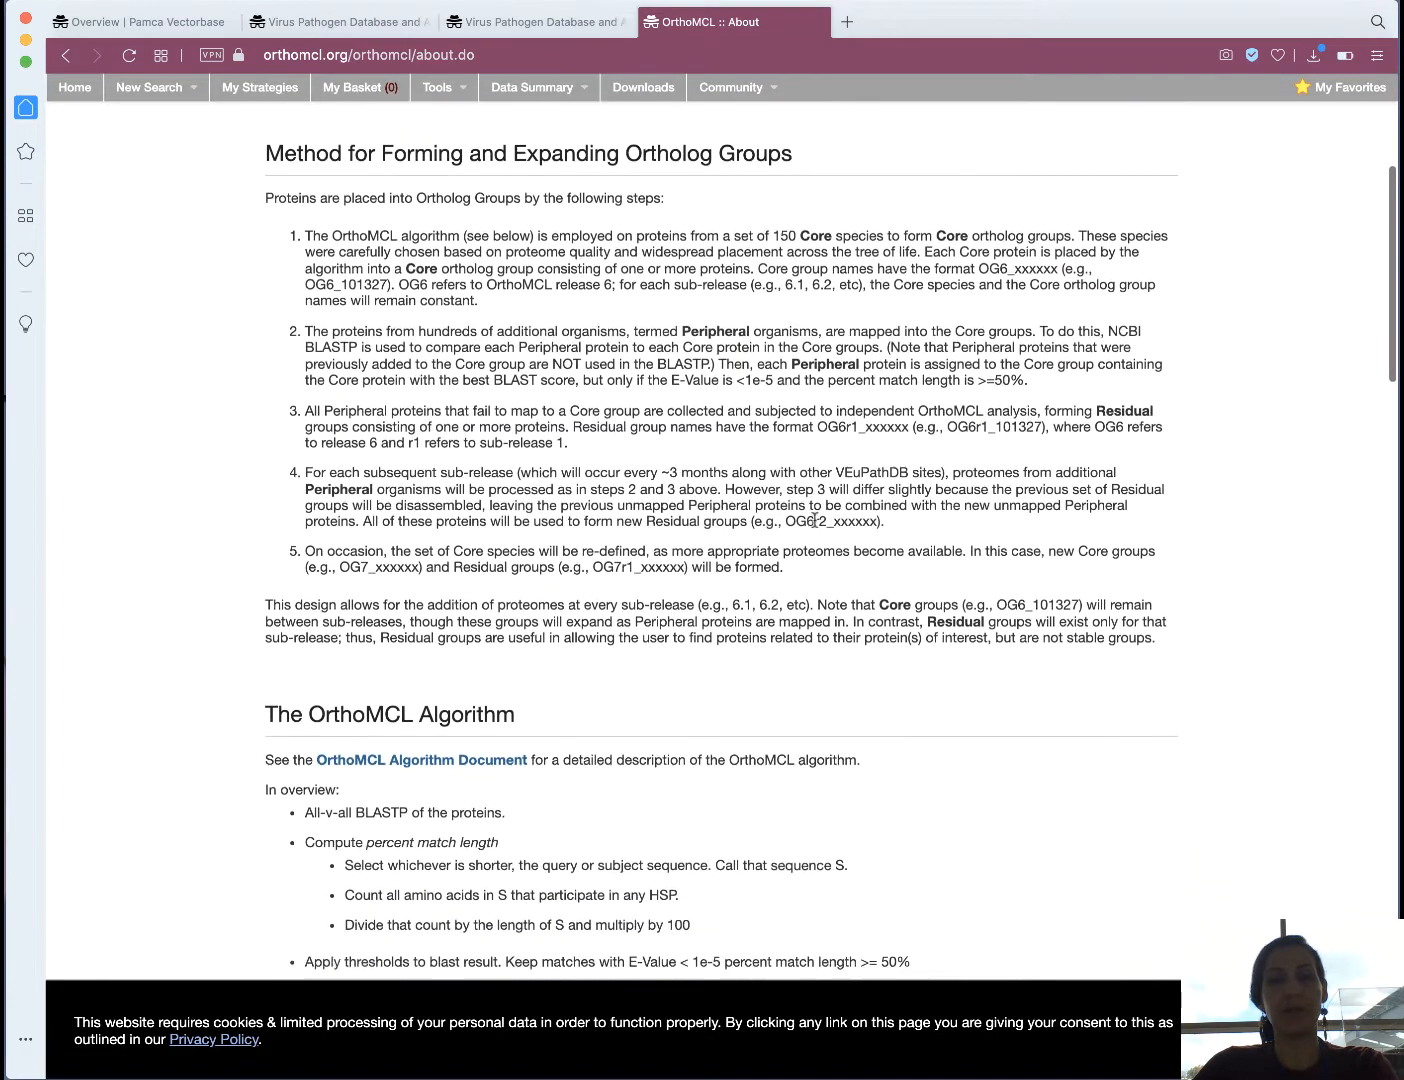
scroll(812, 520, "up", 10)
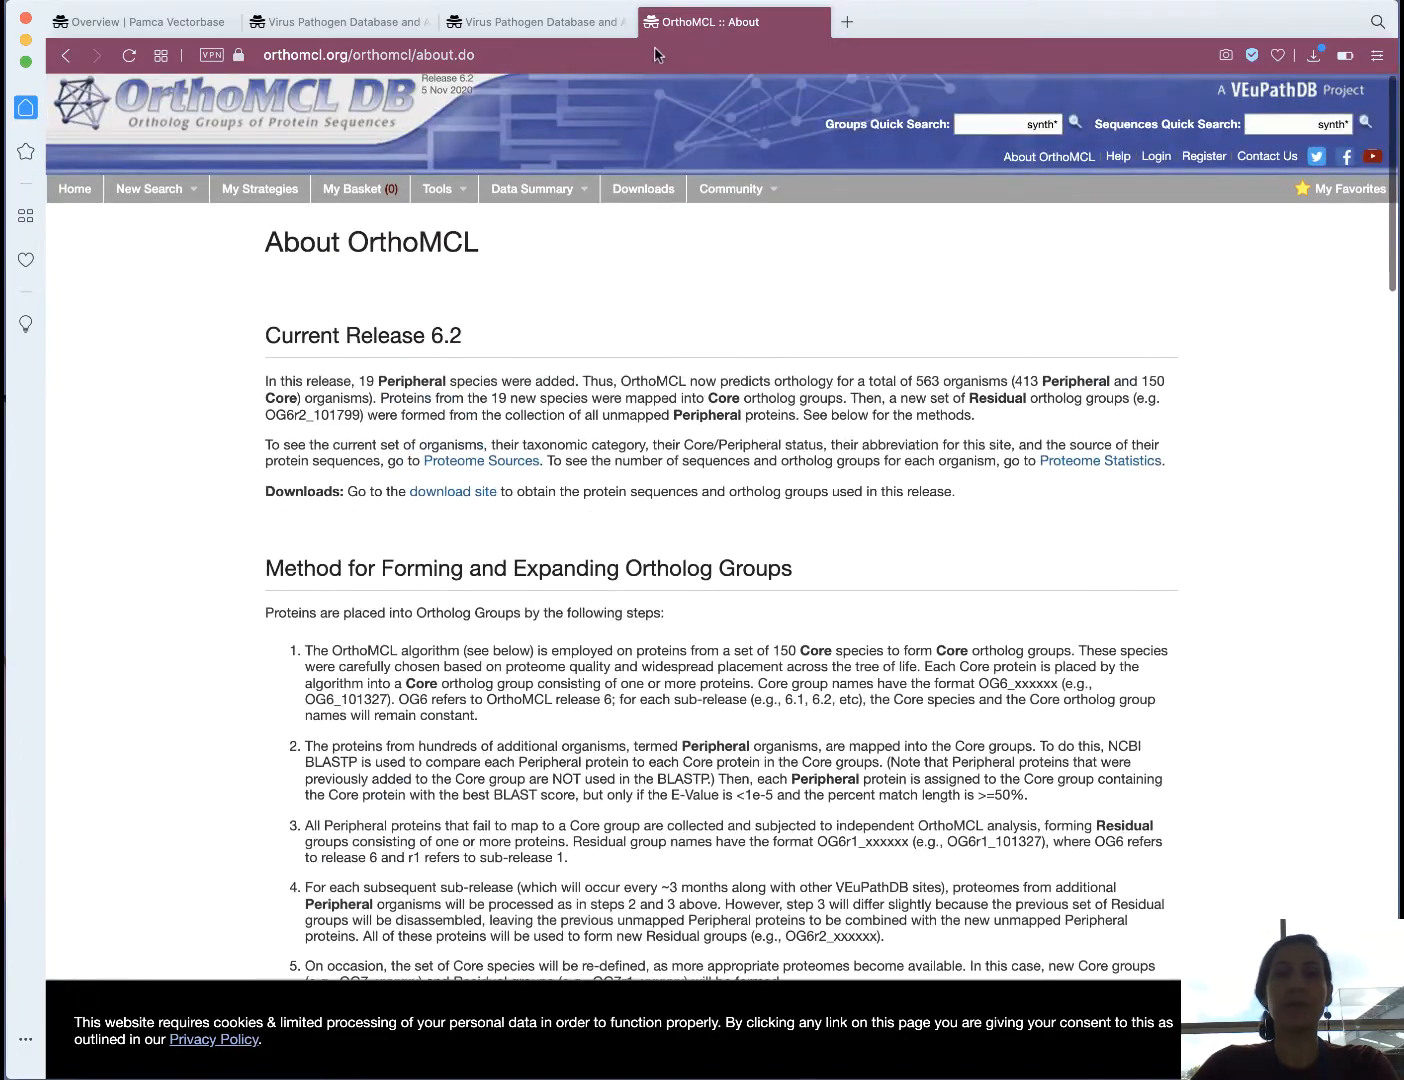
Back in ViPR, run the search for all Flaviviridae ortholog groups and open the protein list of the Core protein C group.
left_click(579, 24)
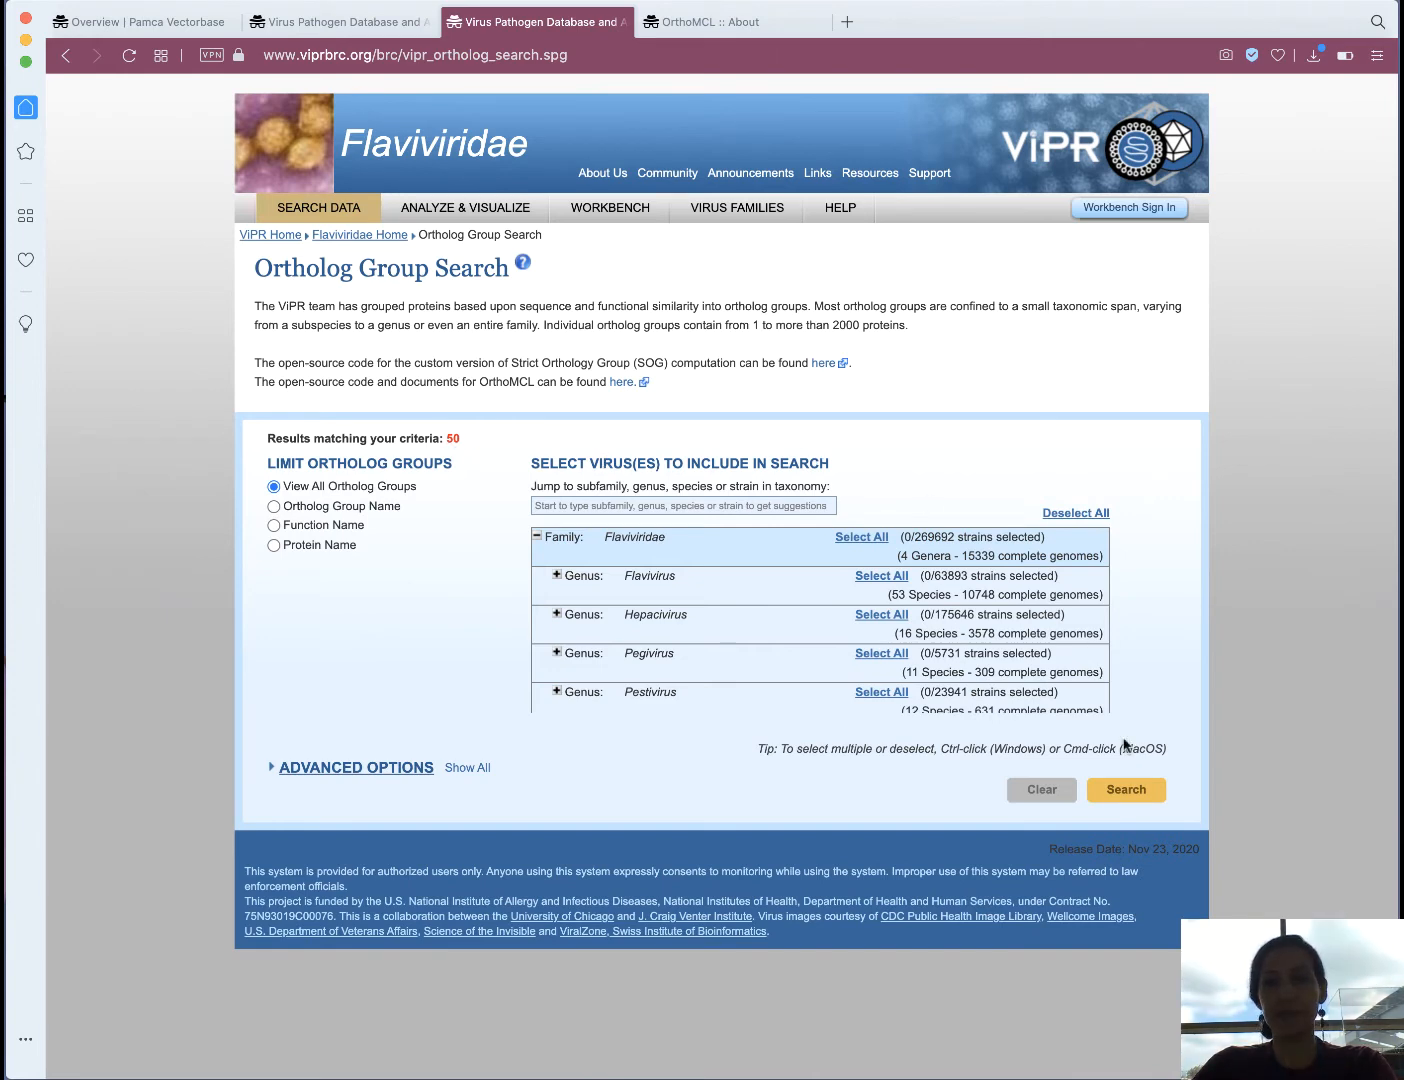
left_click(1138, 792)
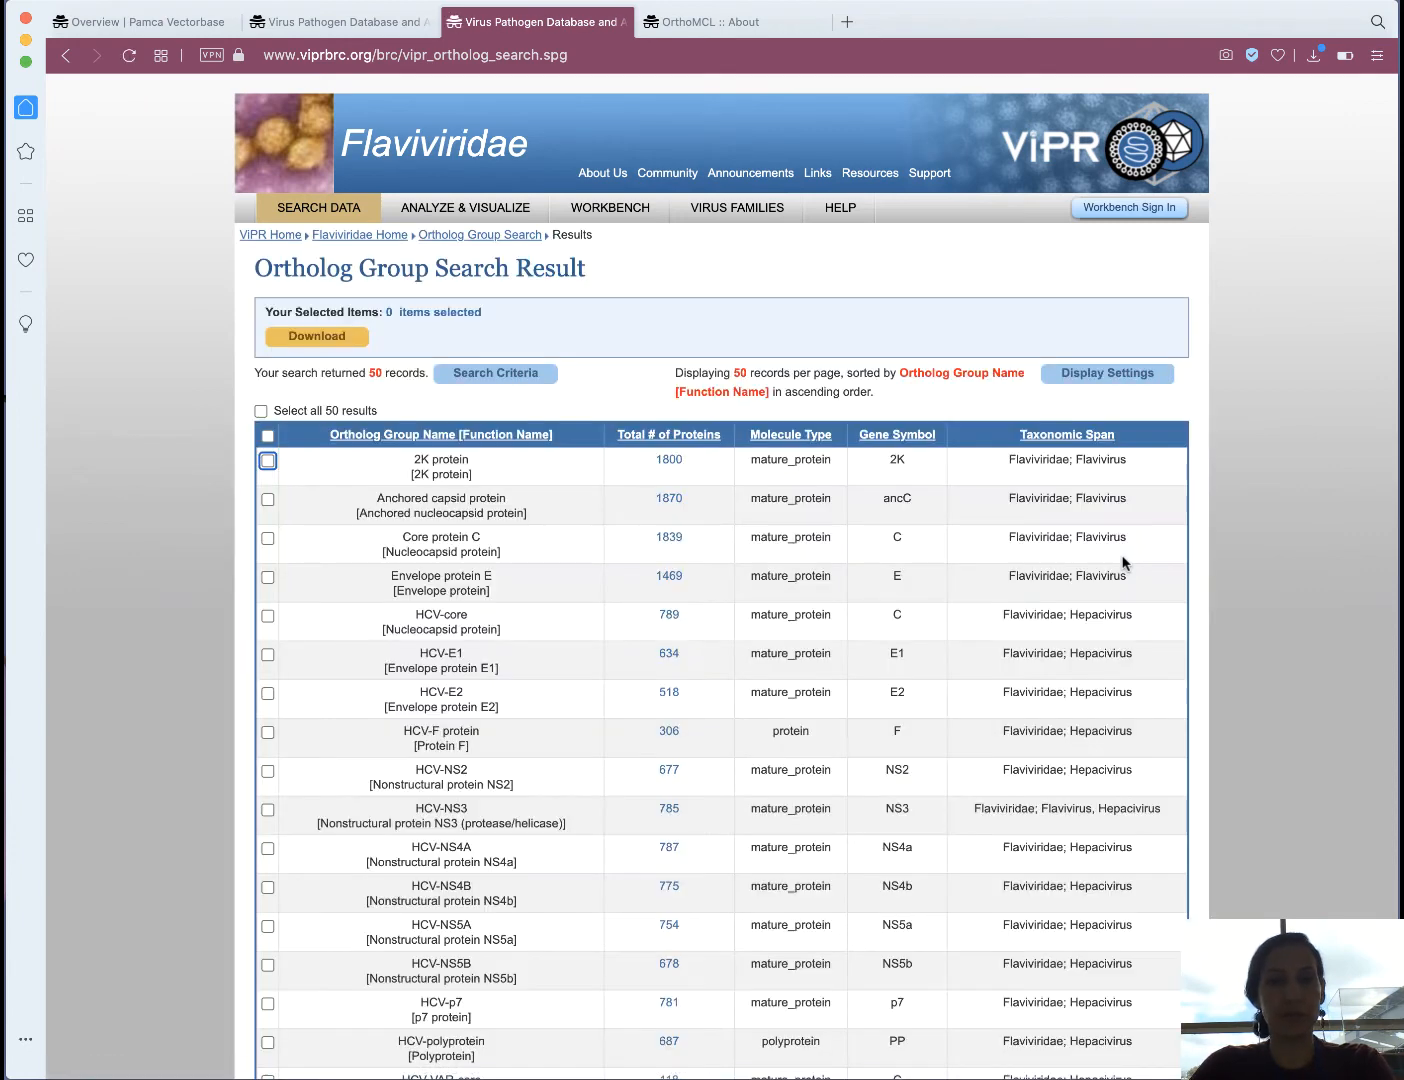
scroll(1280, 476, "down", 3)
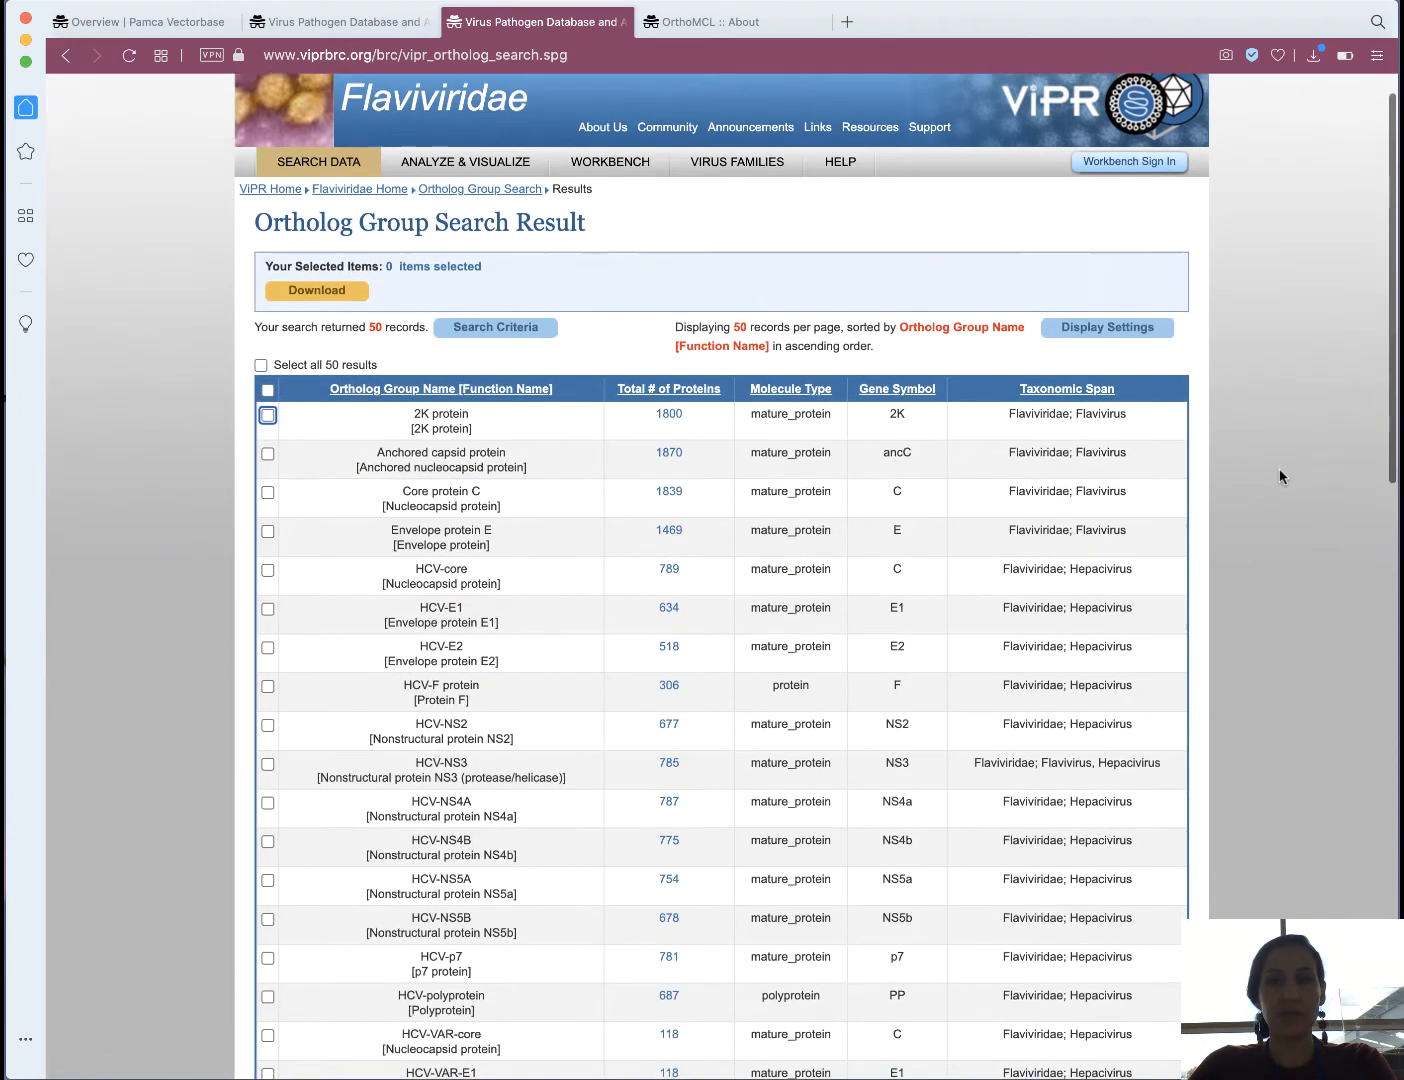
scroll(1279, 476, "down", 1)
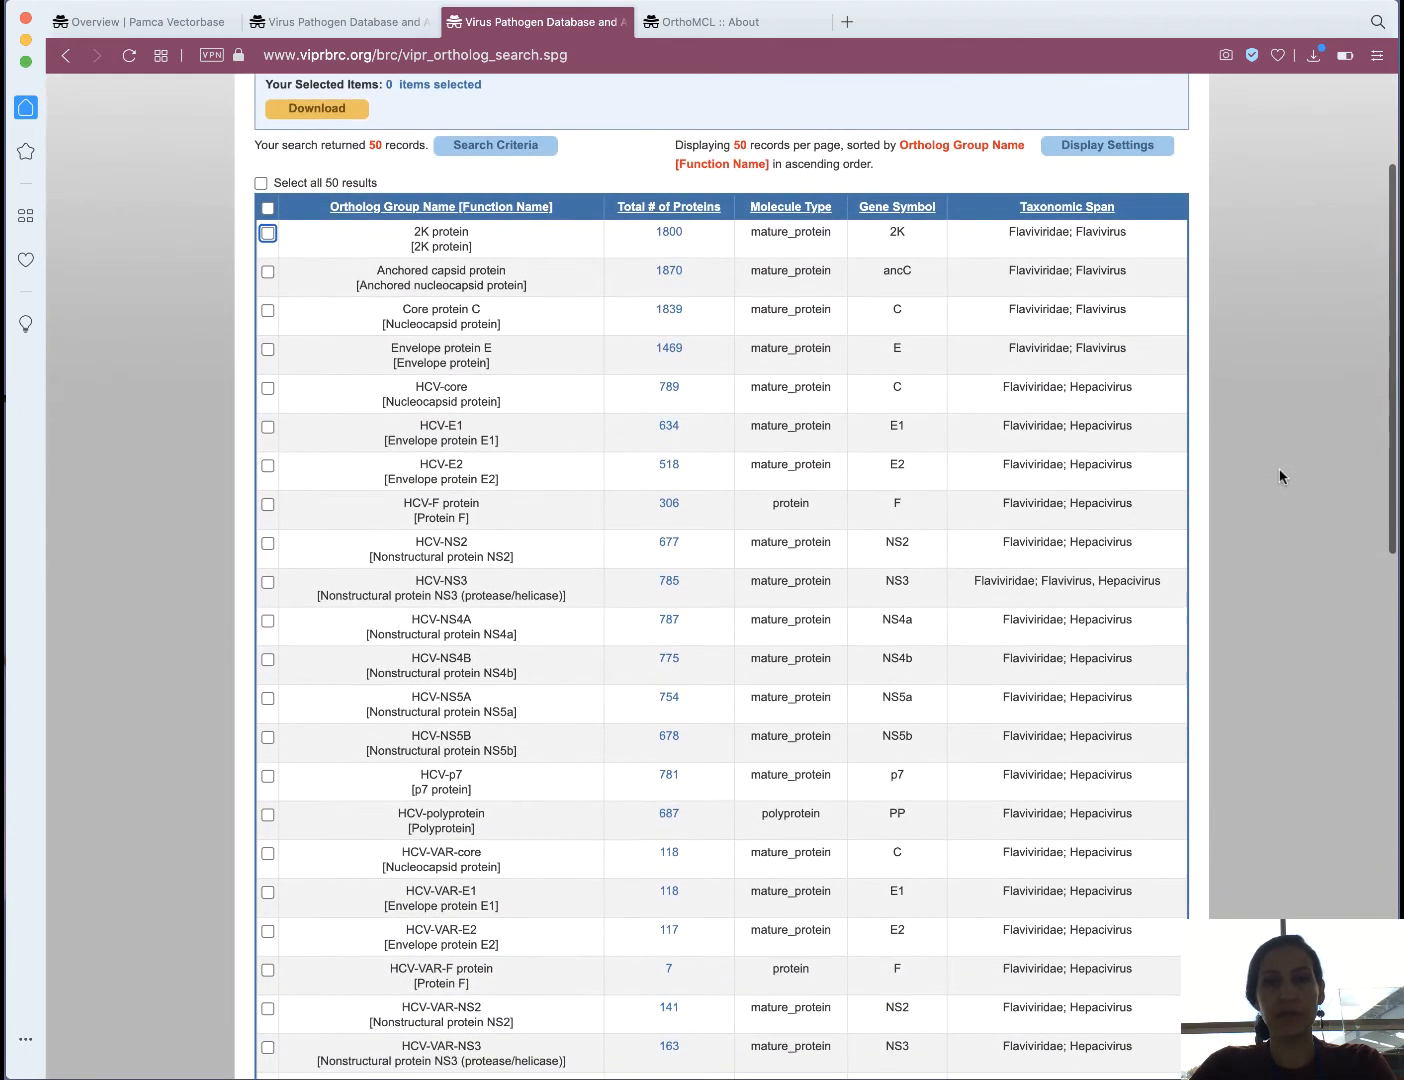
scroll(1279, 468, "down", 1)
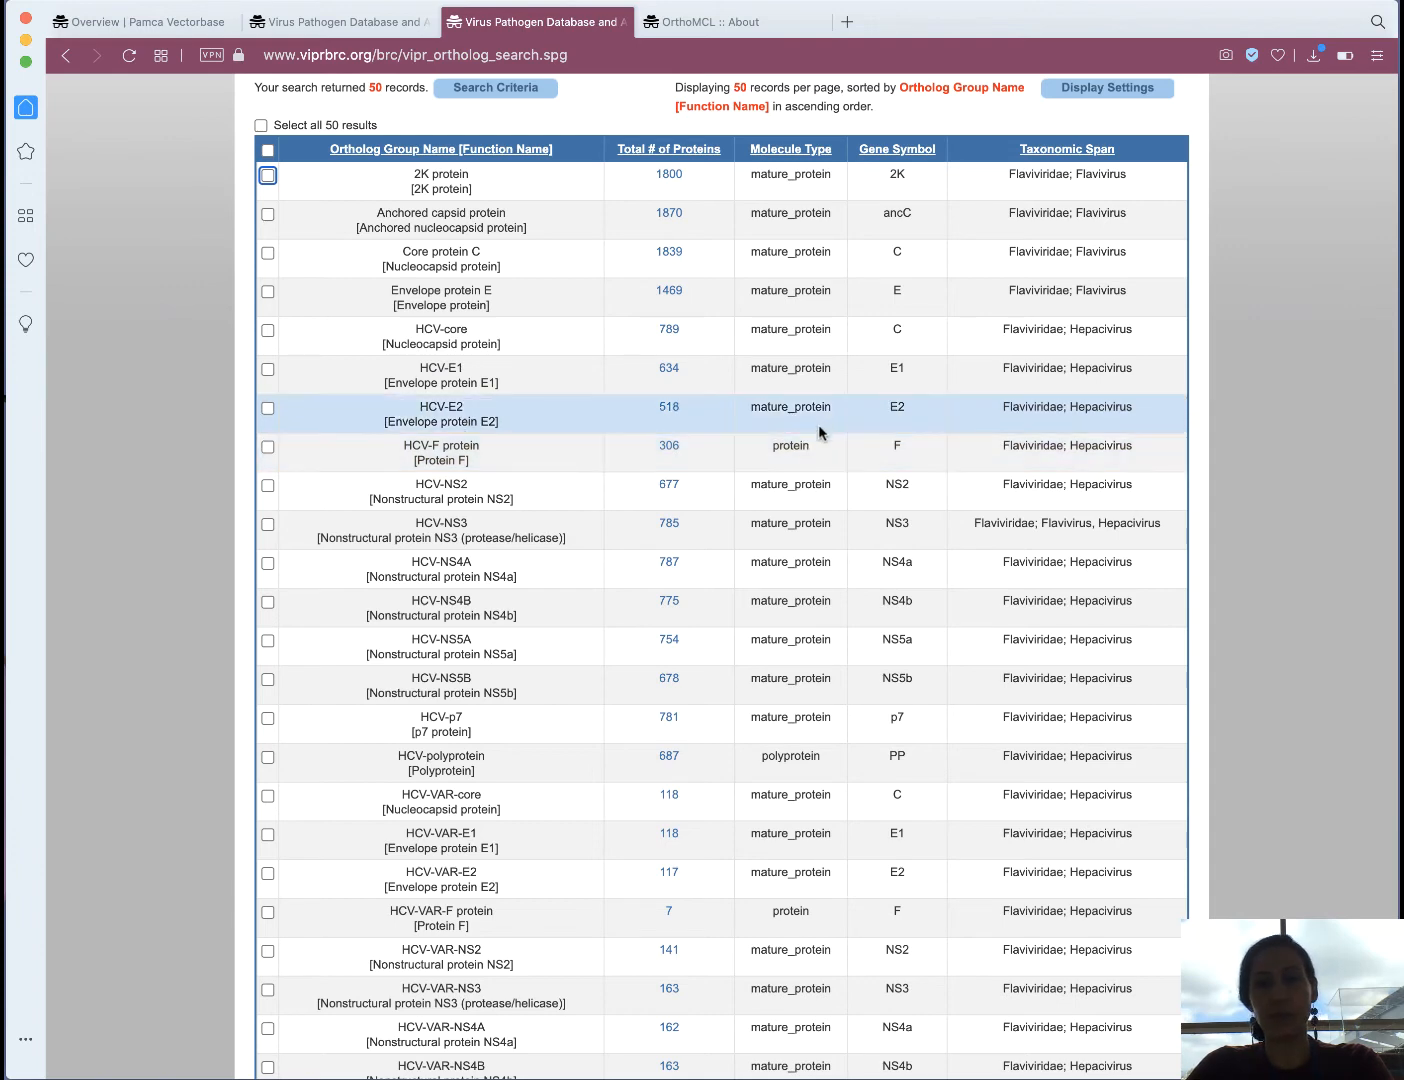
scroll(805, 468, "down", 4)
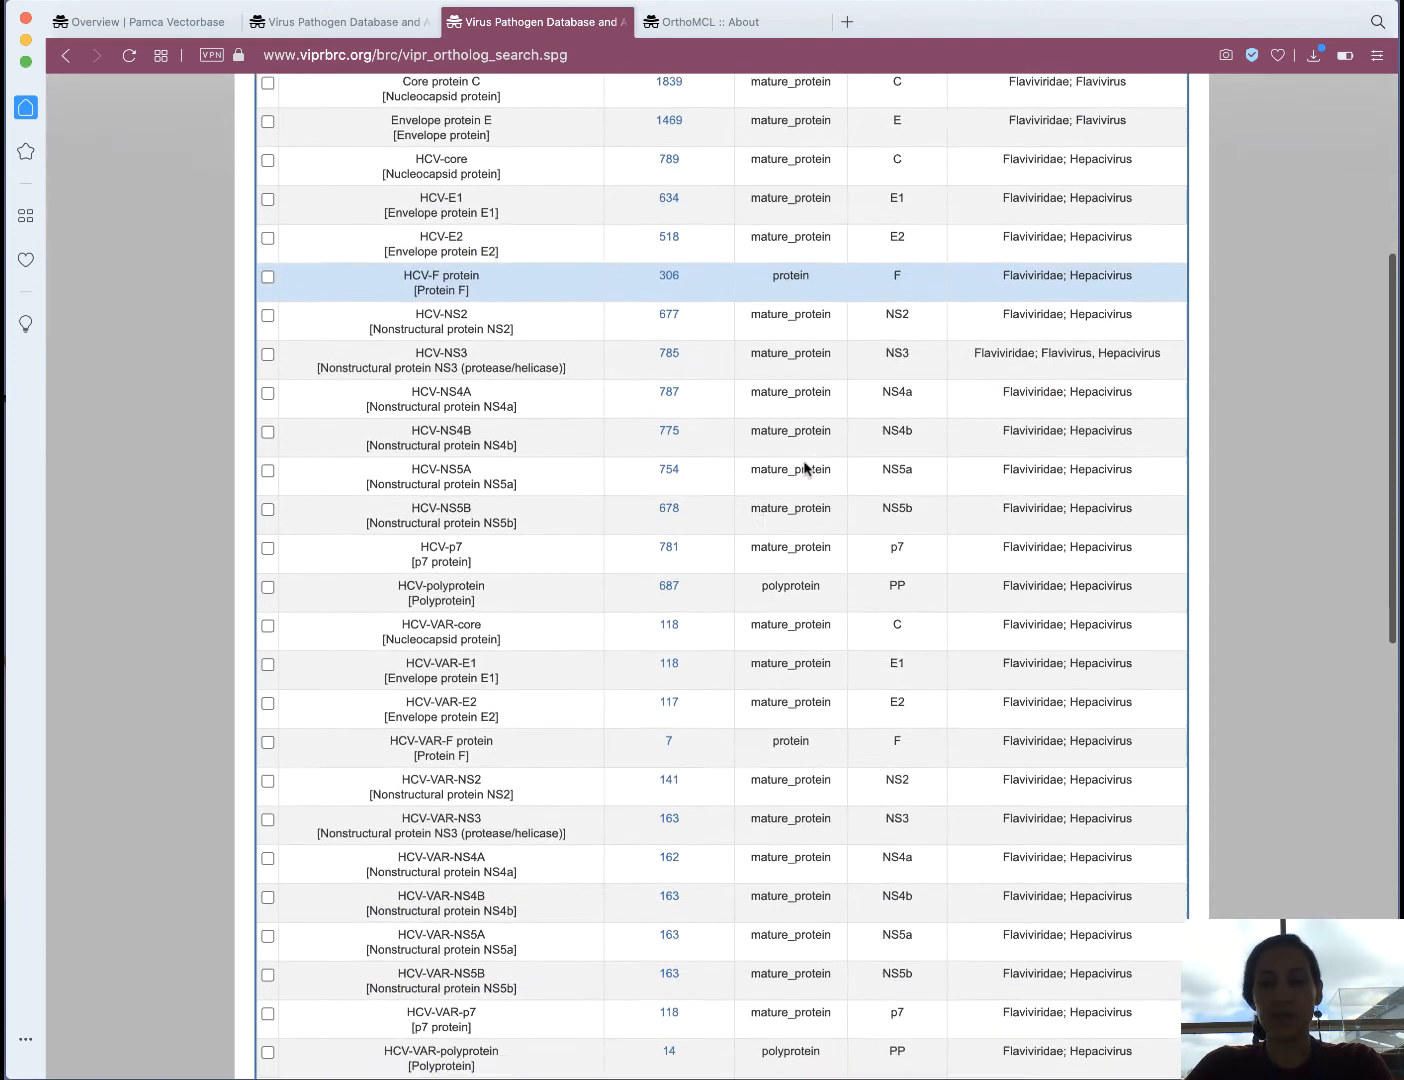
scroll(805, 468, "up", 5)
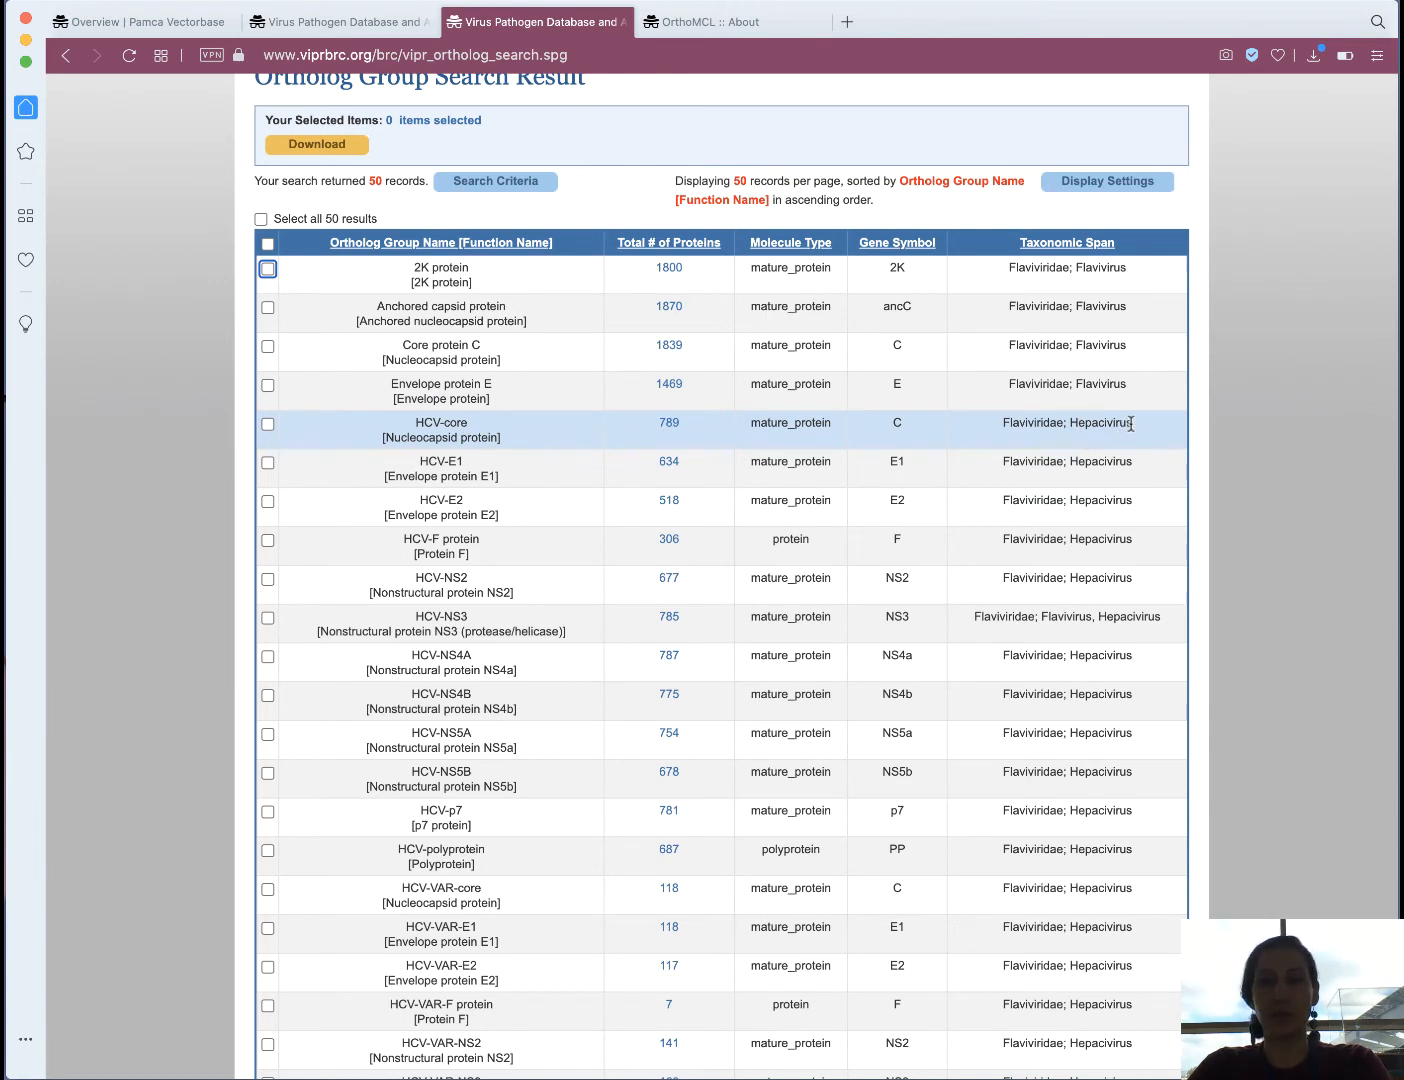
scroll(1118, 440, "up", 1)
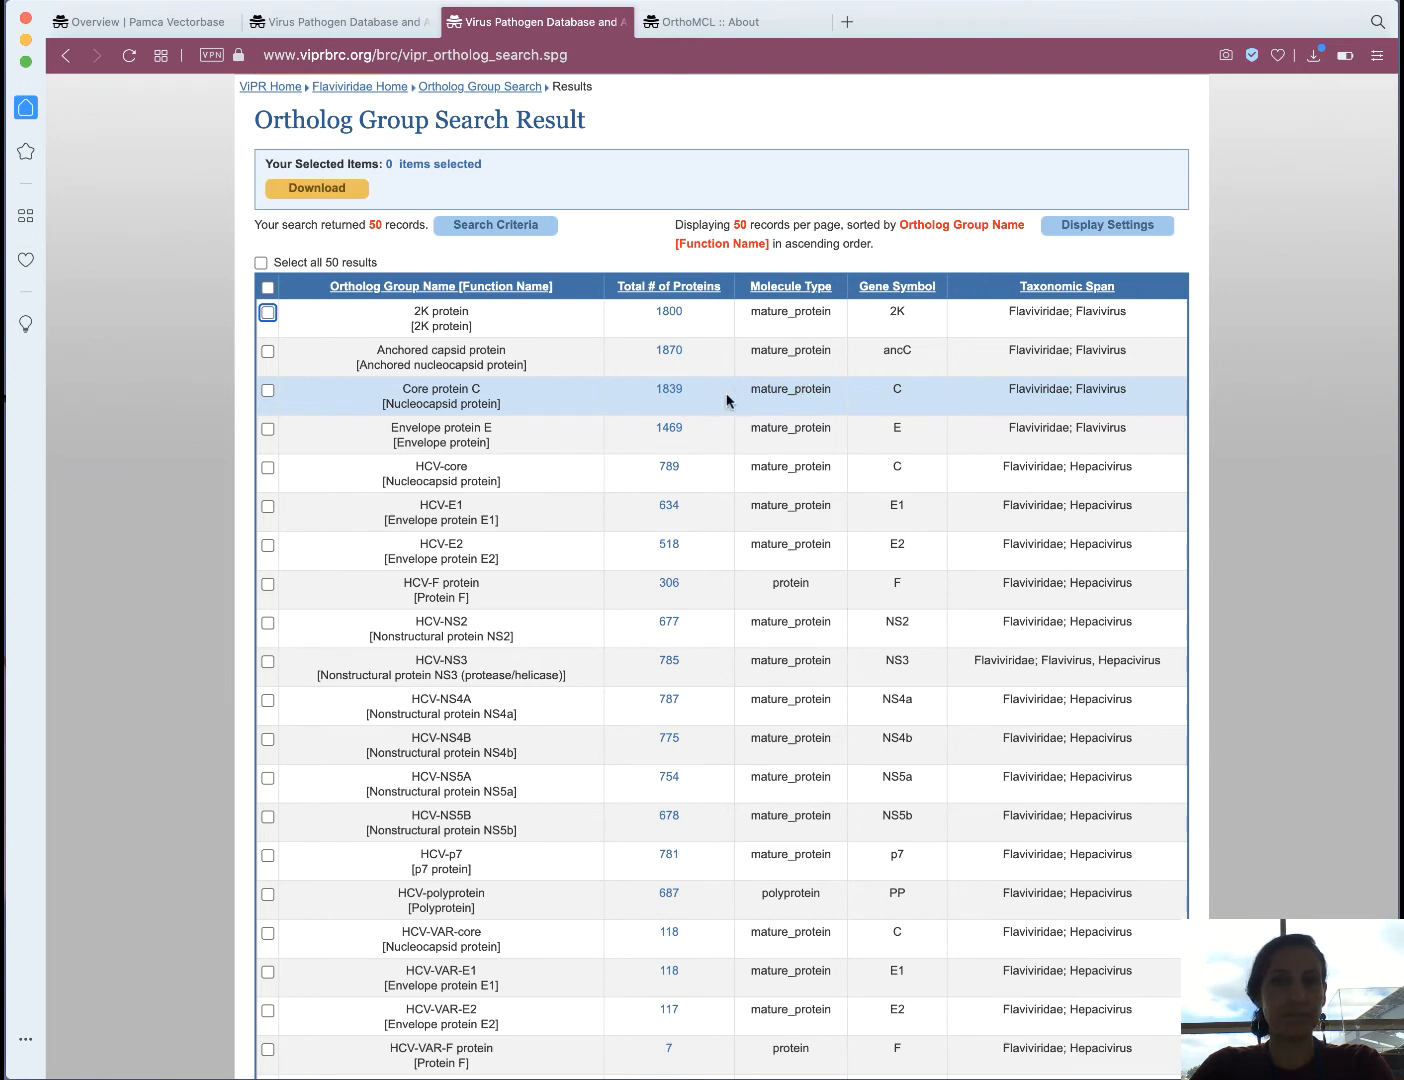
left_click(669, 390)
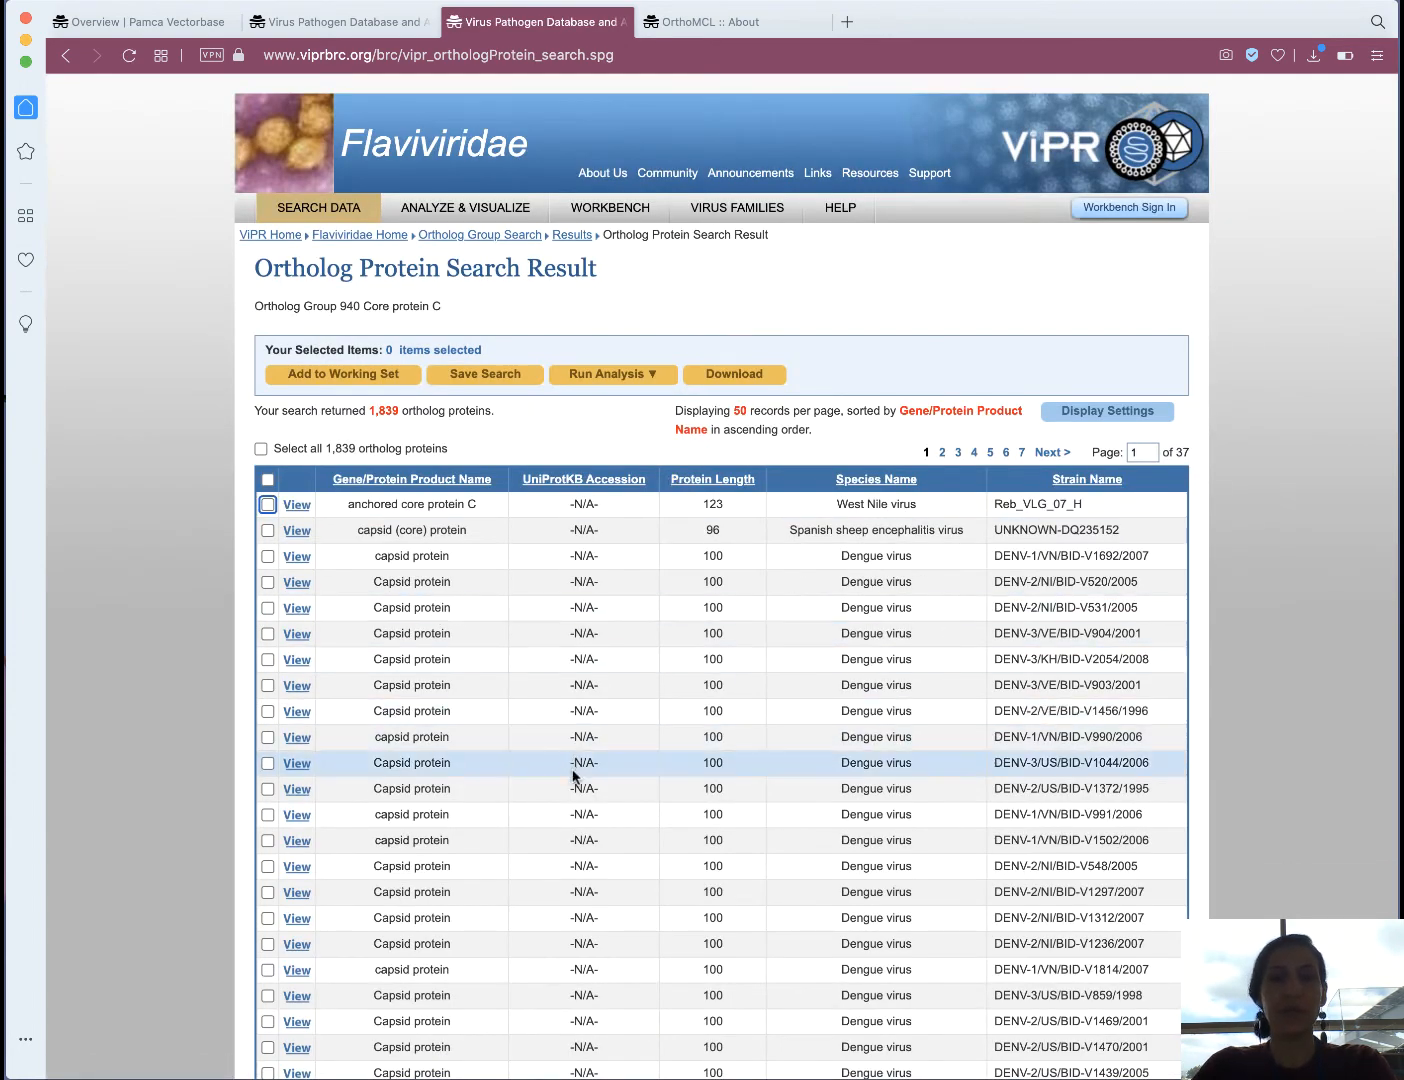
Sort the Core protein C ortholog proteins by species name in descending order and look through the list.
scroll(581, 775, "down", 3)
scroll(581, 777, "down", 2)
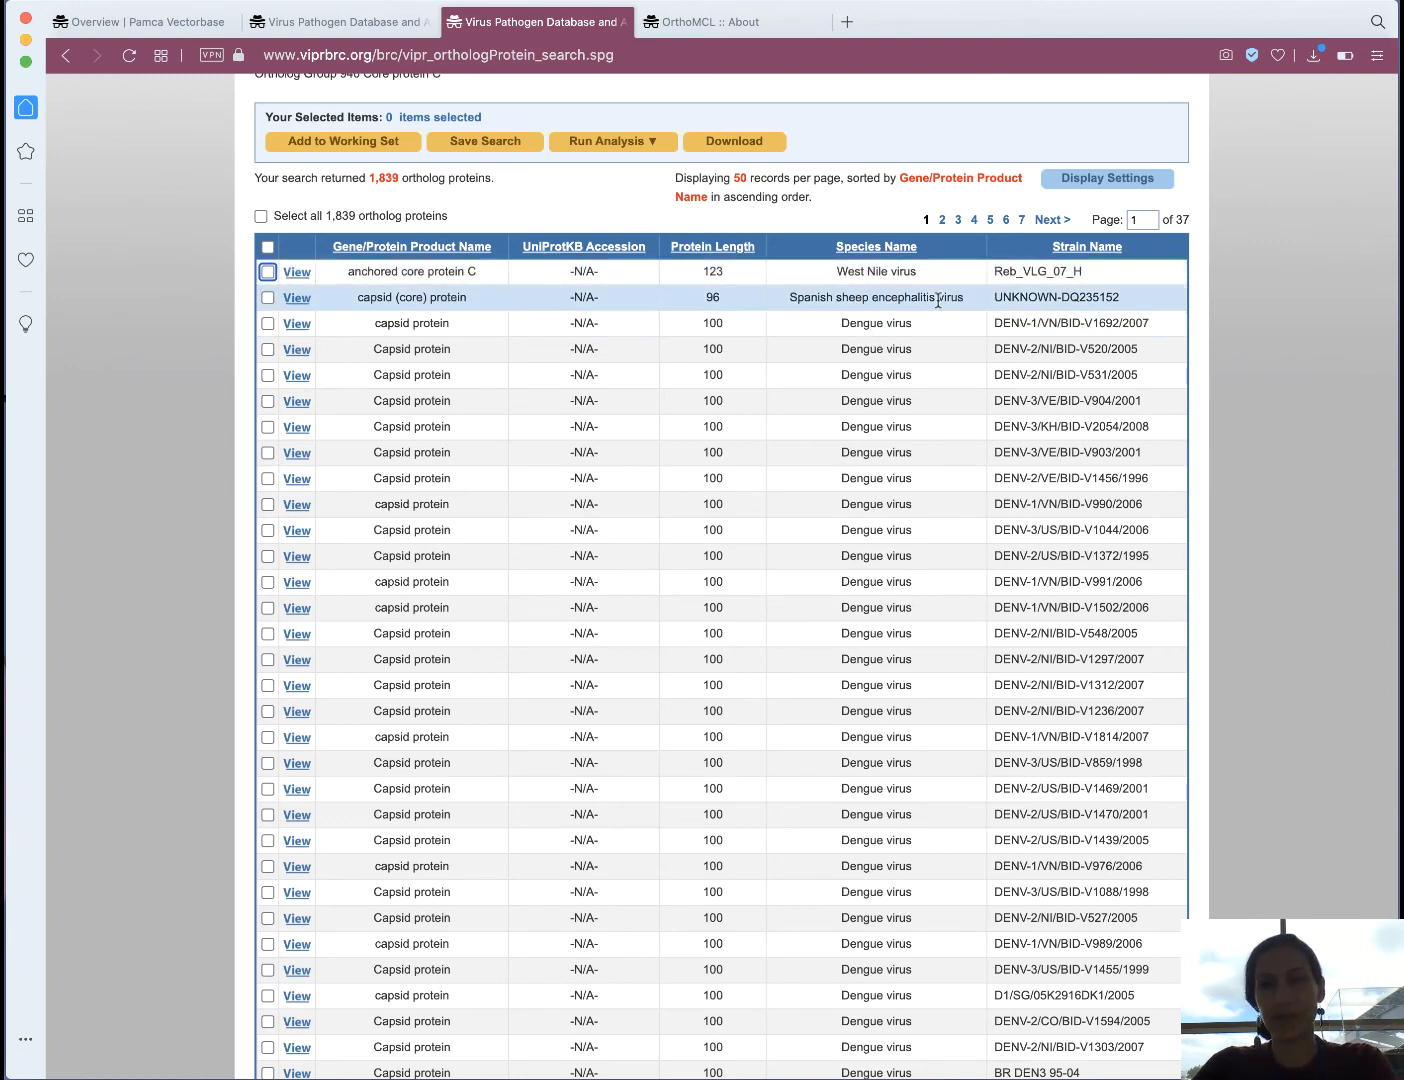
scroll(905, 466, "down", 10)
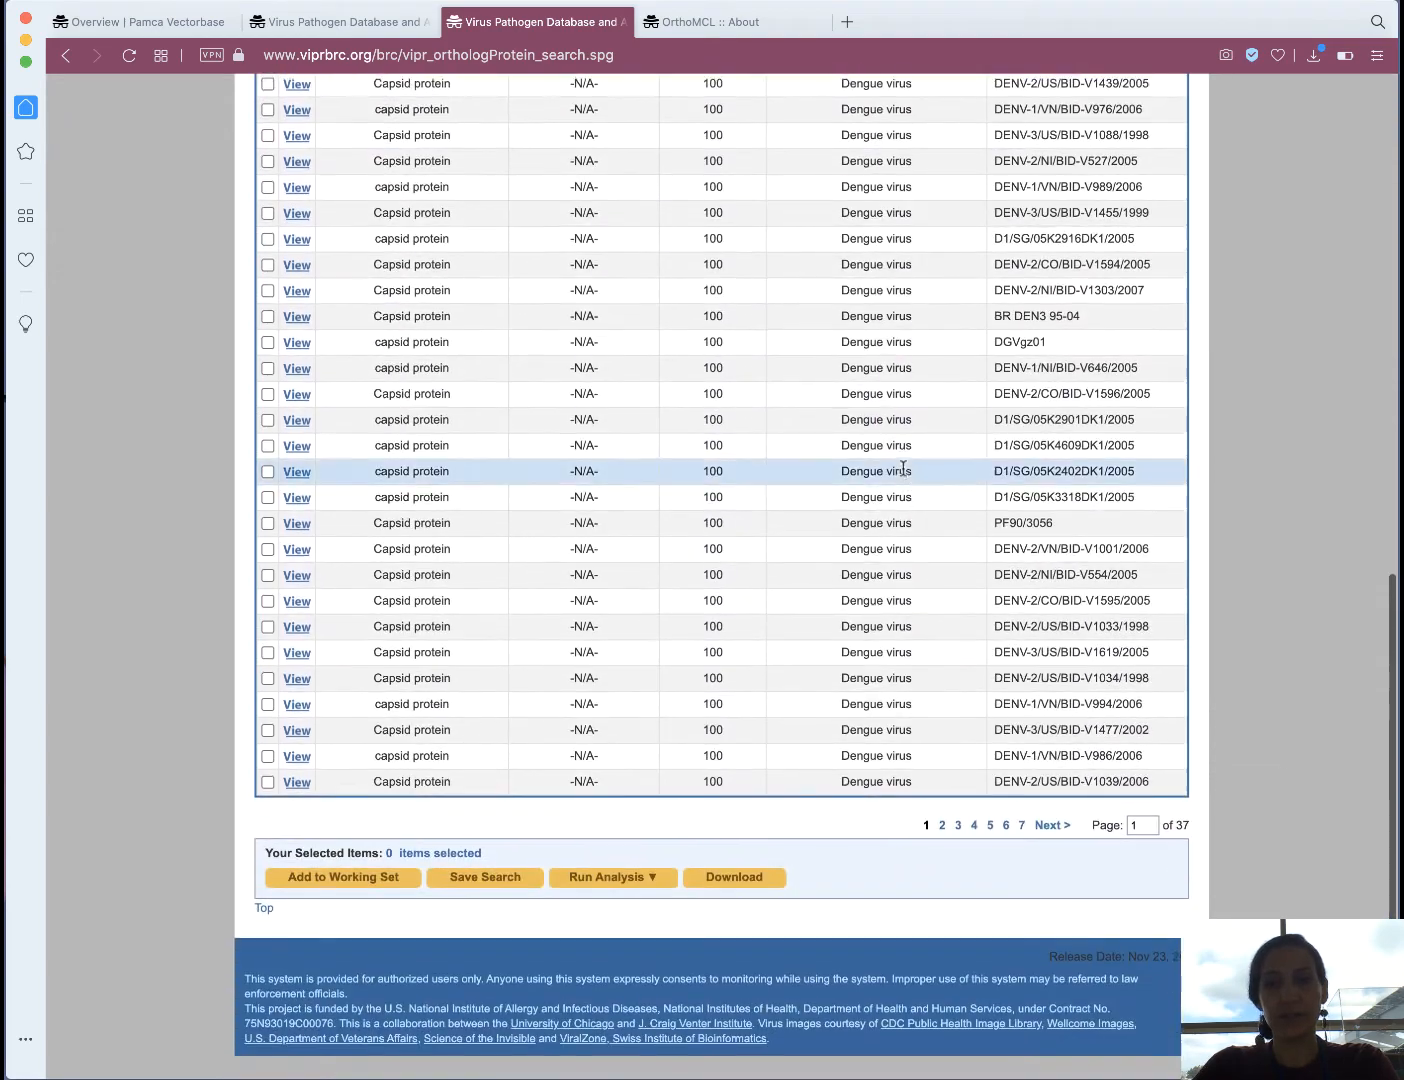
scroll(903, 468, "up", 10)
left_click(881, 481)
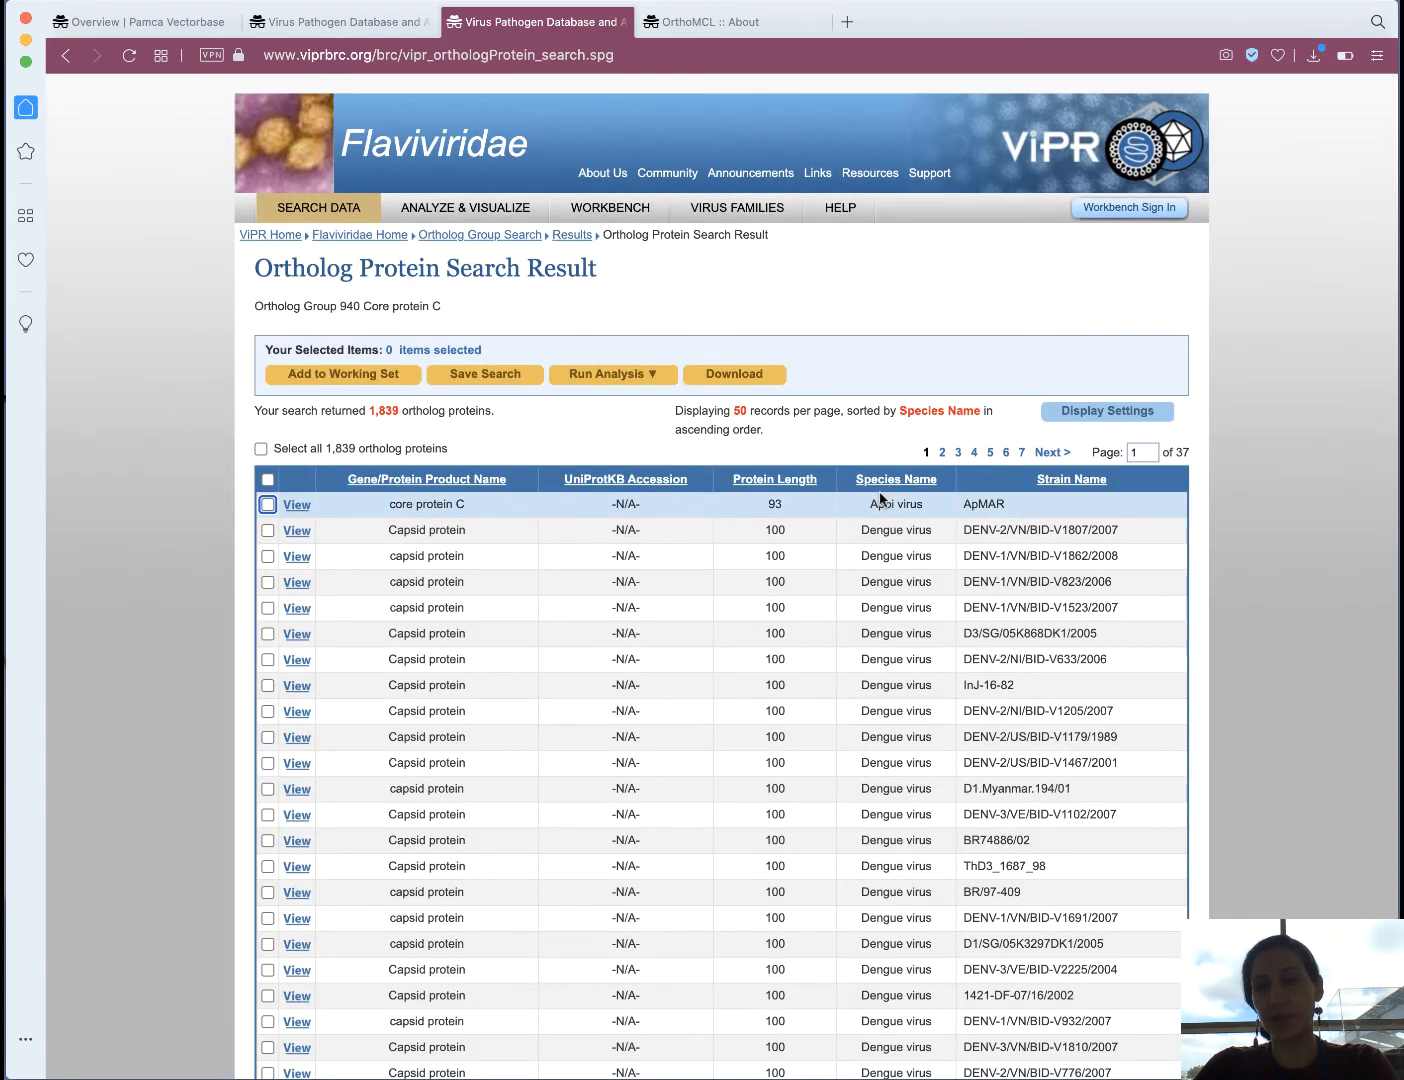
left_click(891, 479)
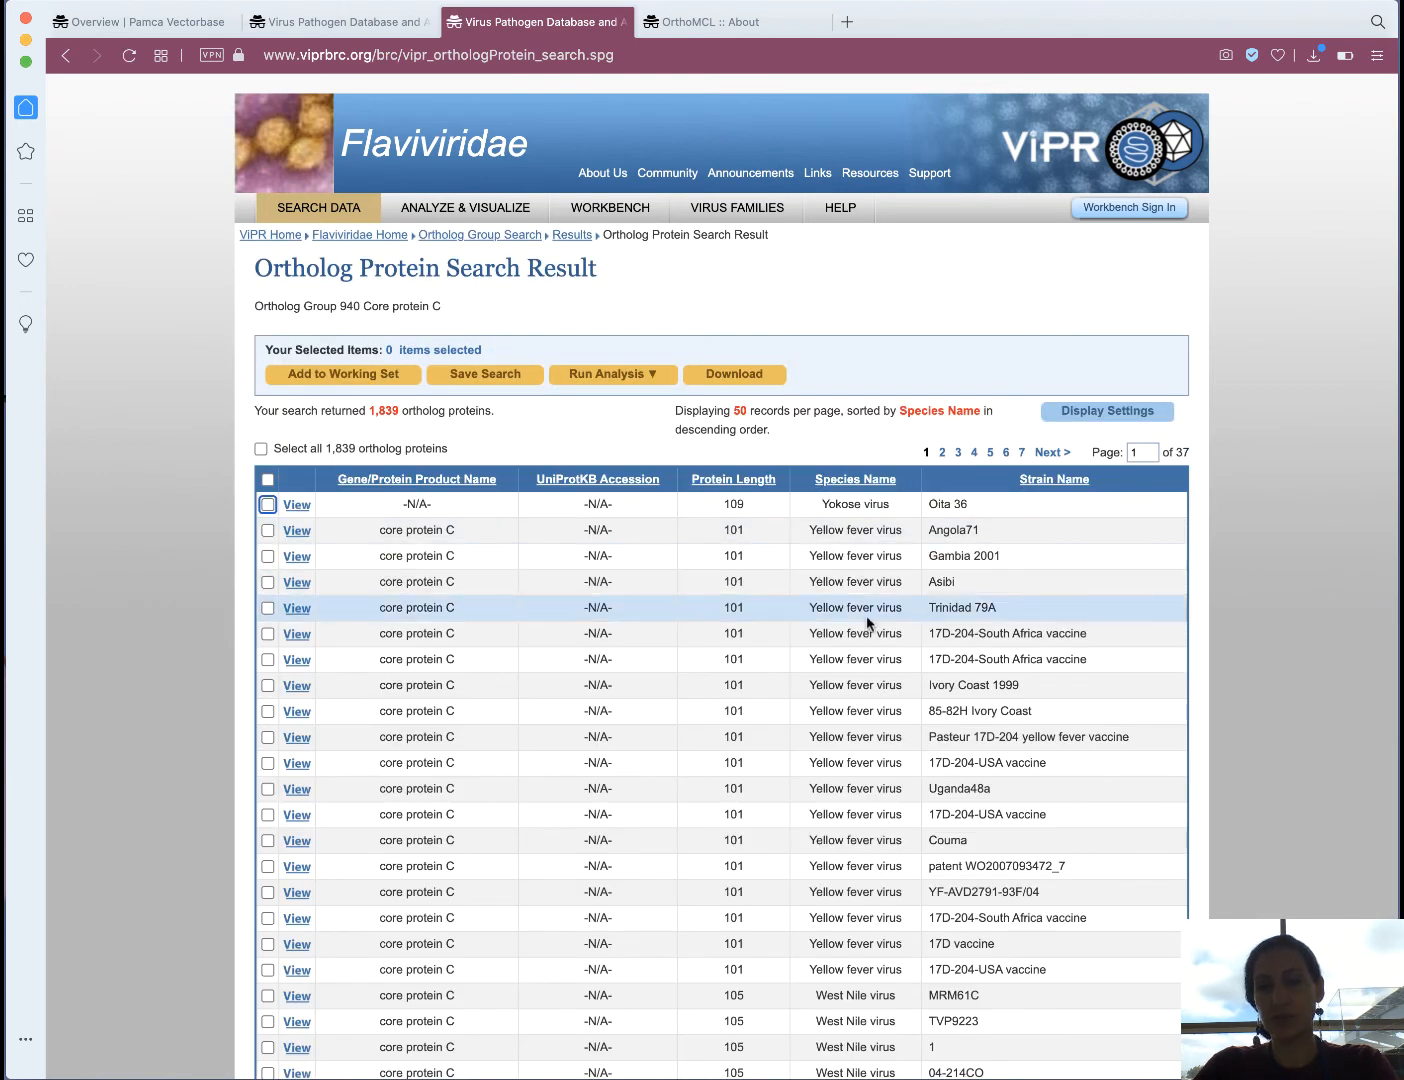
scroll(899, 664, "down", 10)
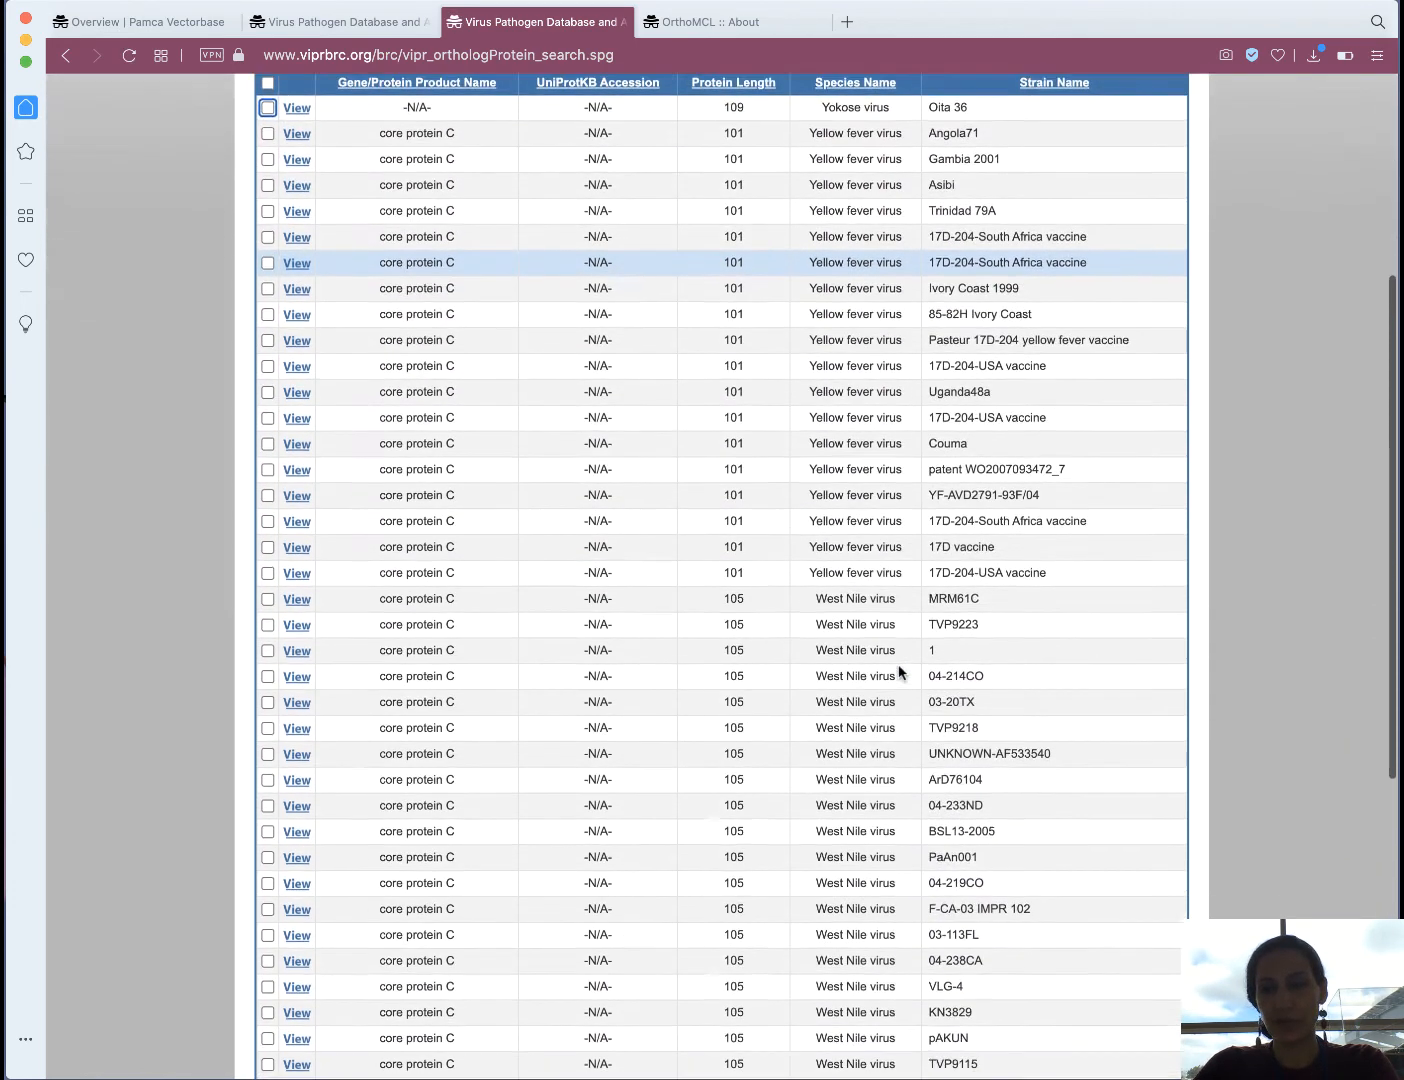
scroll(898, 676, "up", 10)
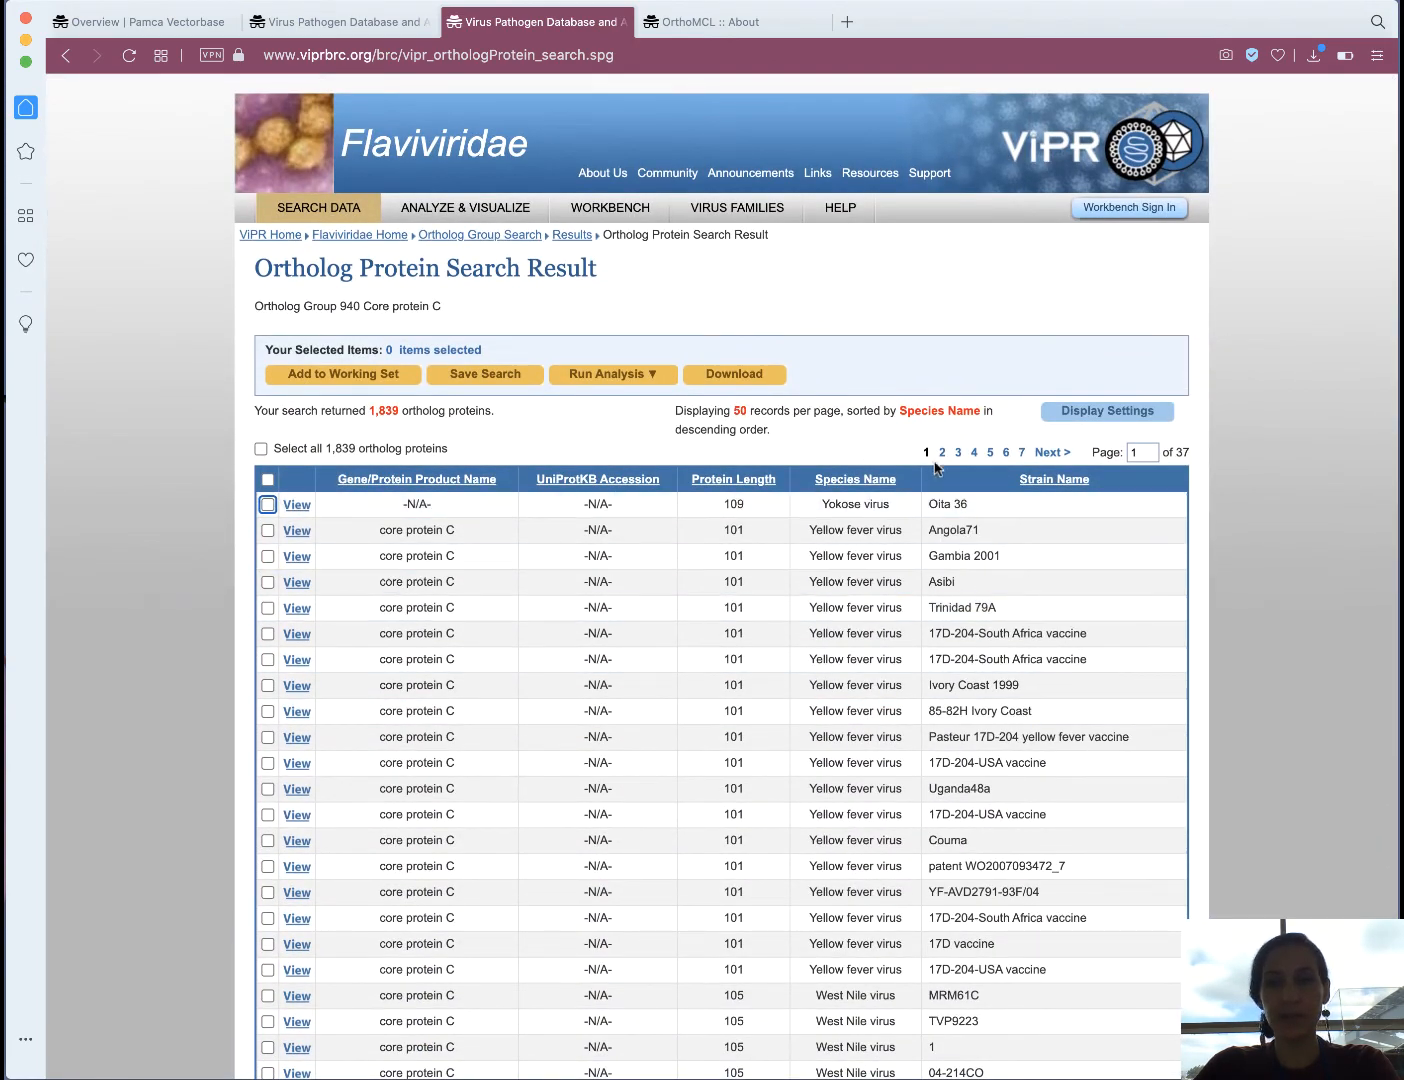
Sort the ortholog proteins by strain name in ascending order and select strains 014178, 03-120FL, 04-213CA, 04-216CO, 04-219CO and 04-236NM for analysis.
left_click(1056, 480)
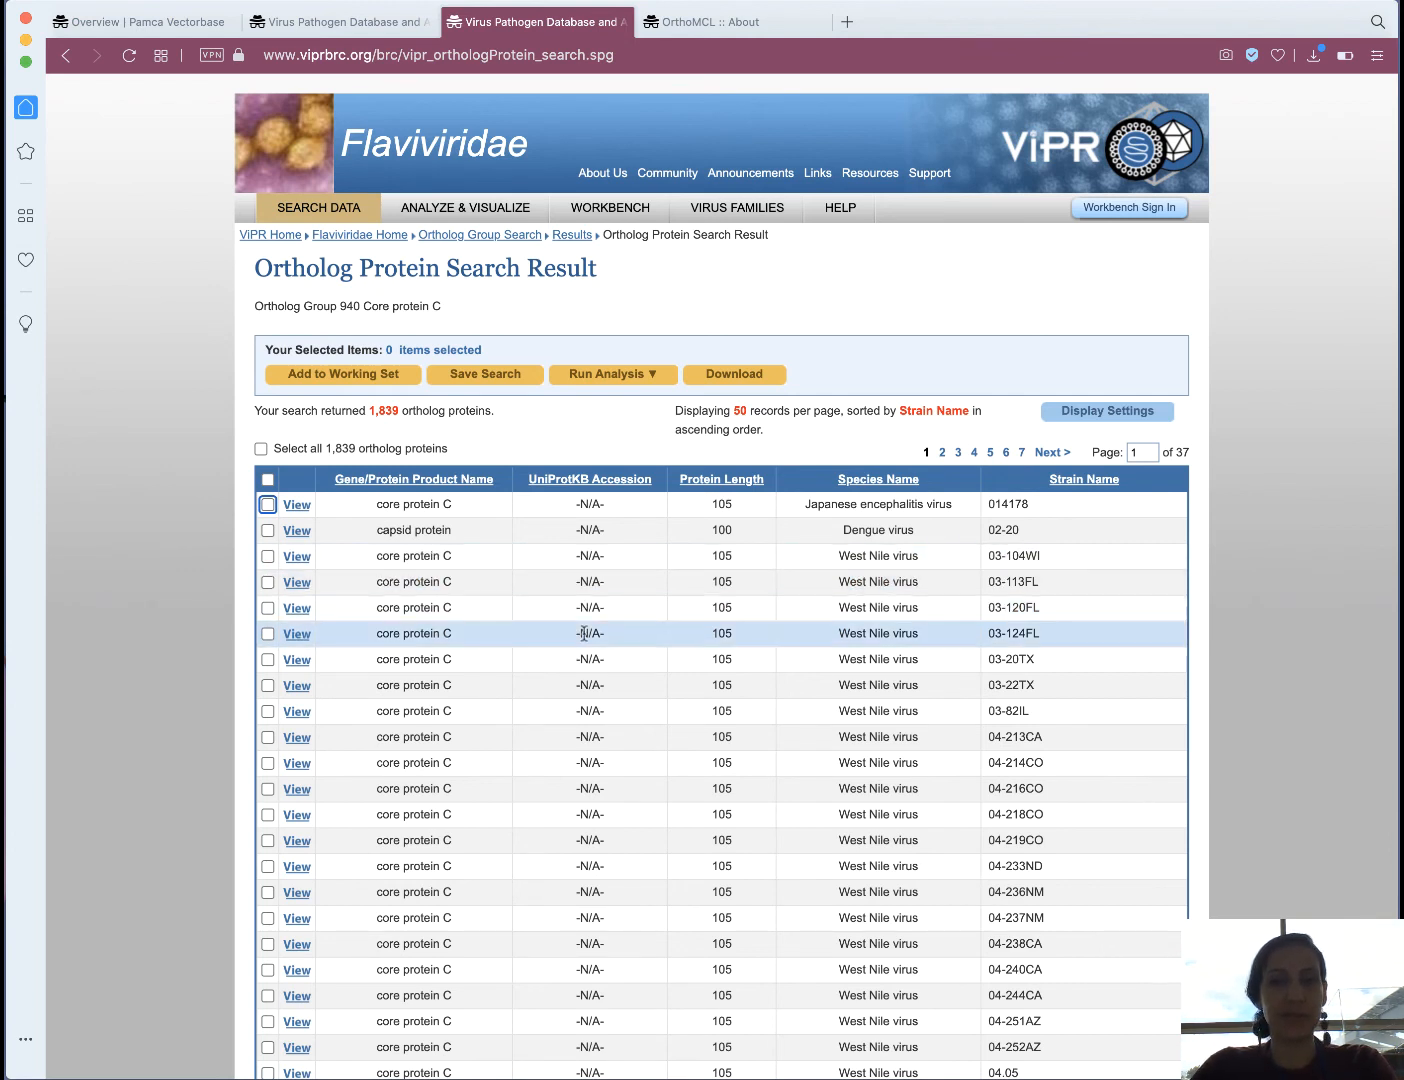
left_click(267, 504)
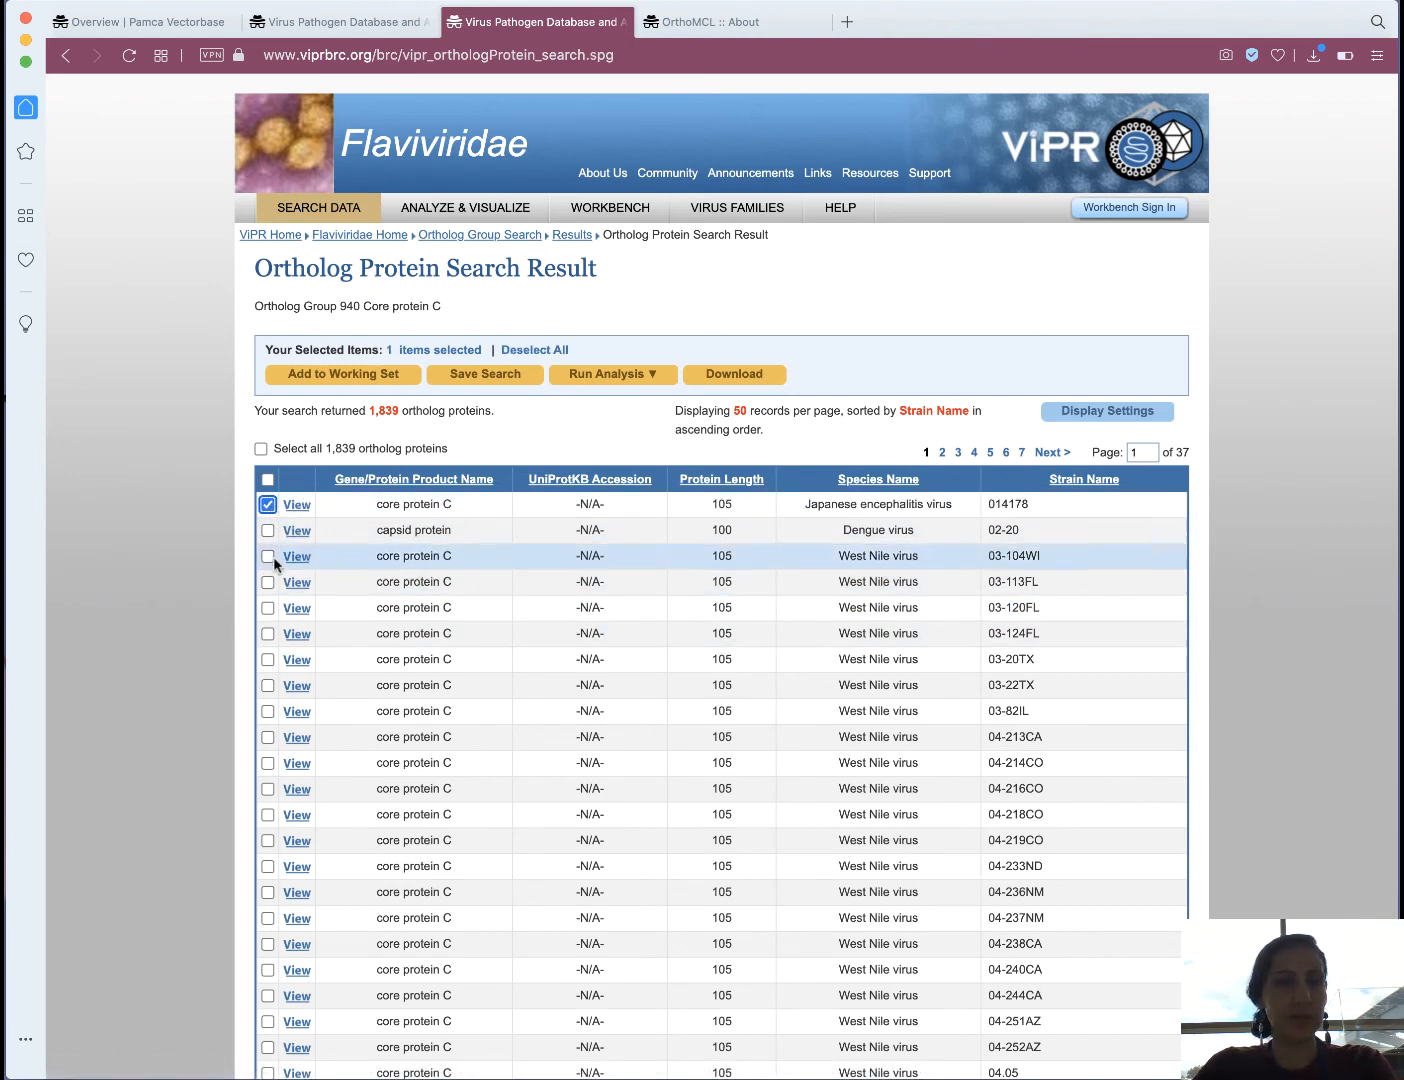
left_click(266, 608)
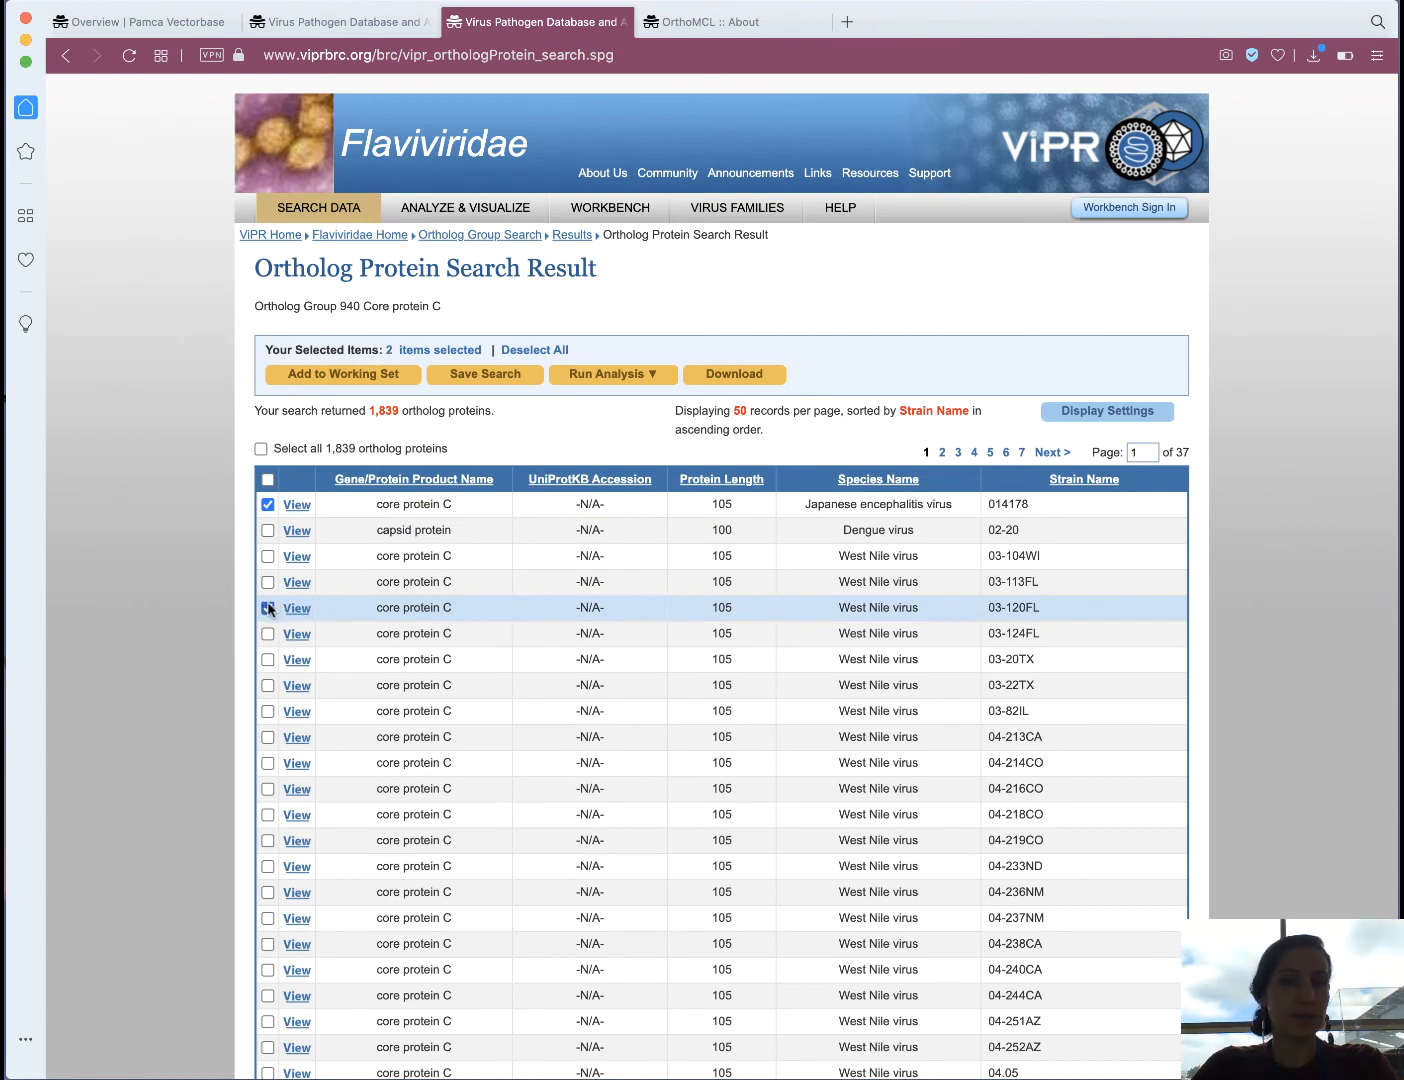
left_click(267, 738)
left_click(266, 788)
left_click(267, 840)
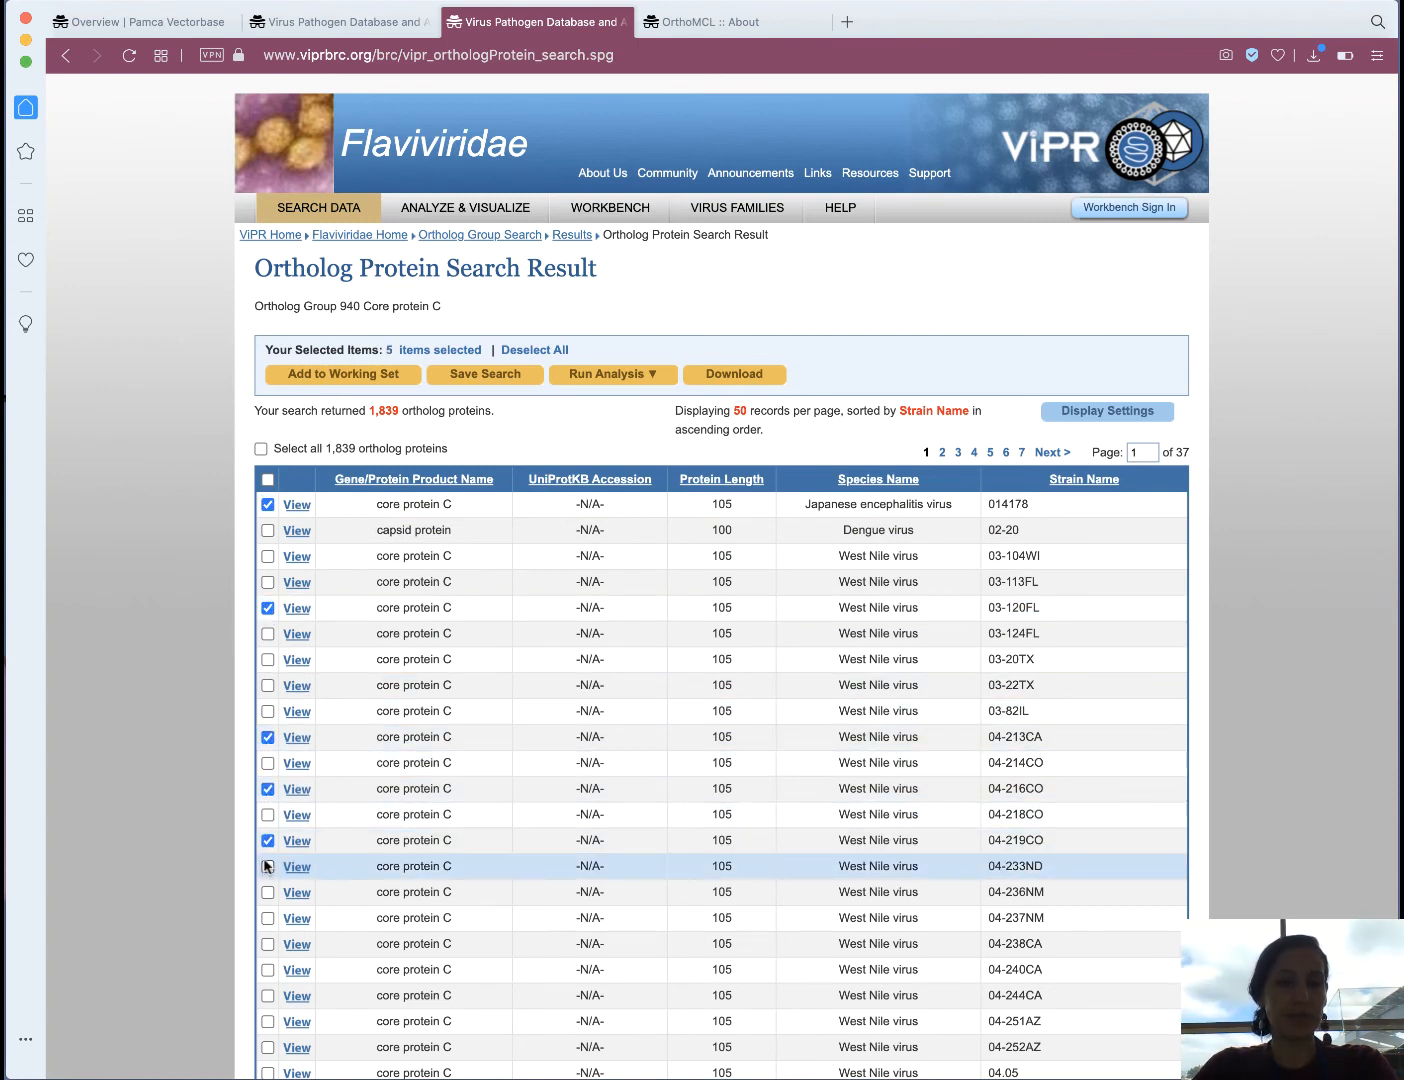
left_click(267, 891)
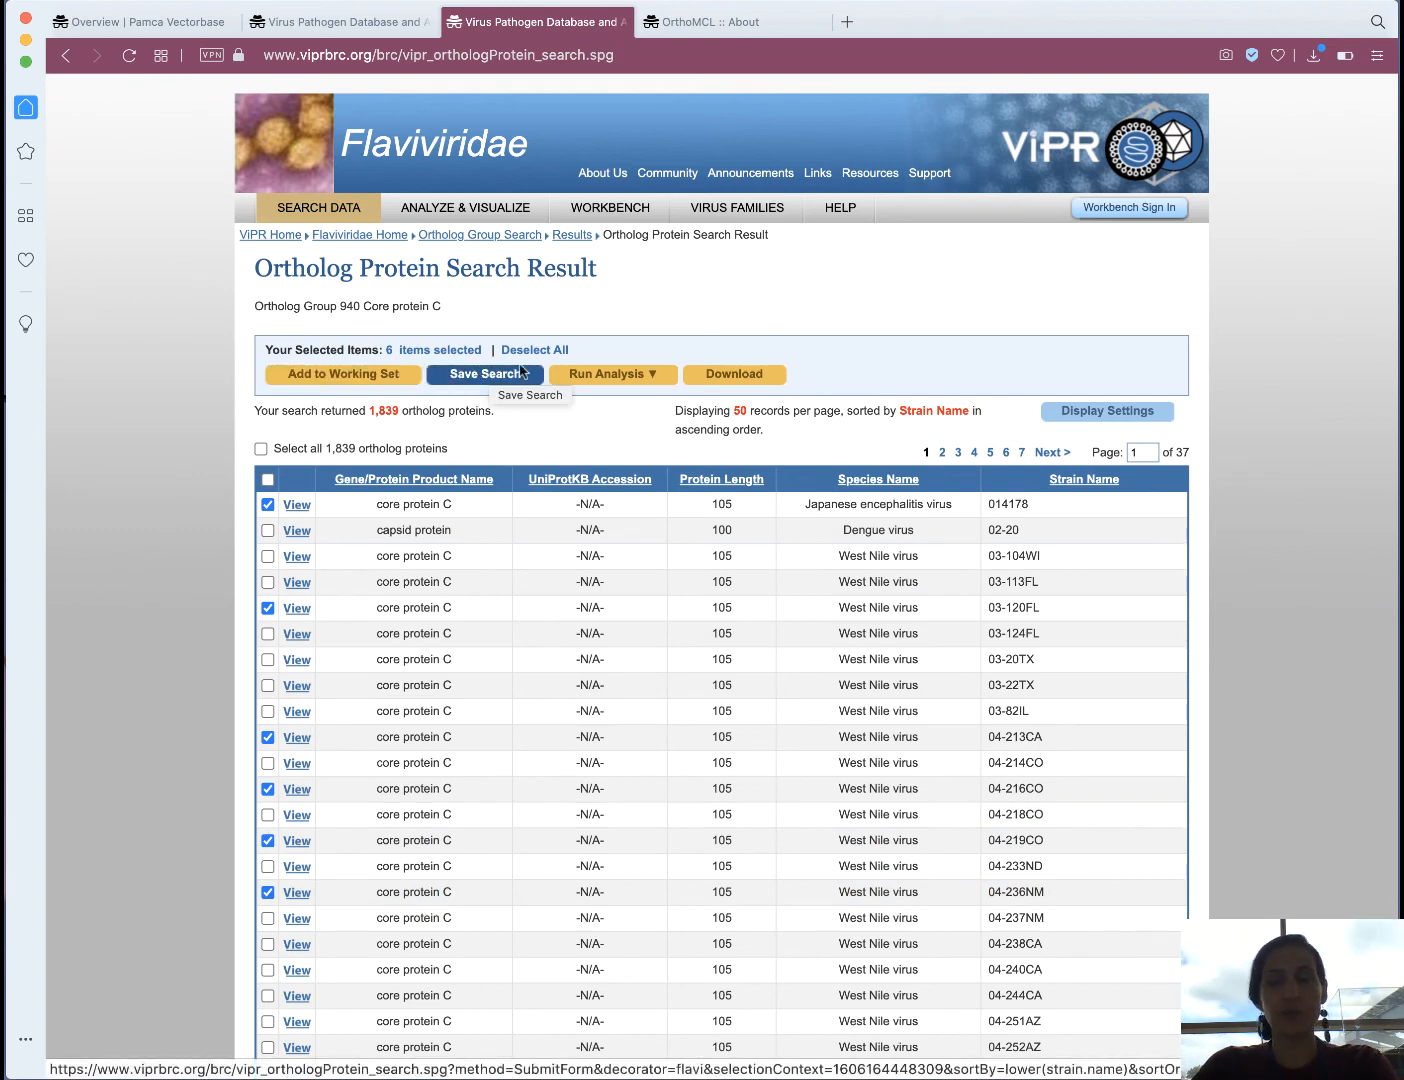
mouse_move(652, 374)
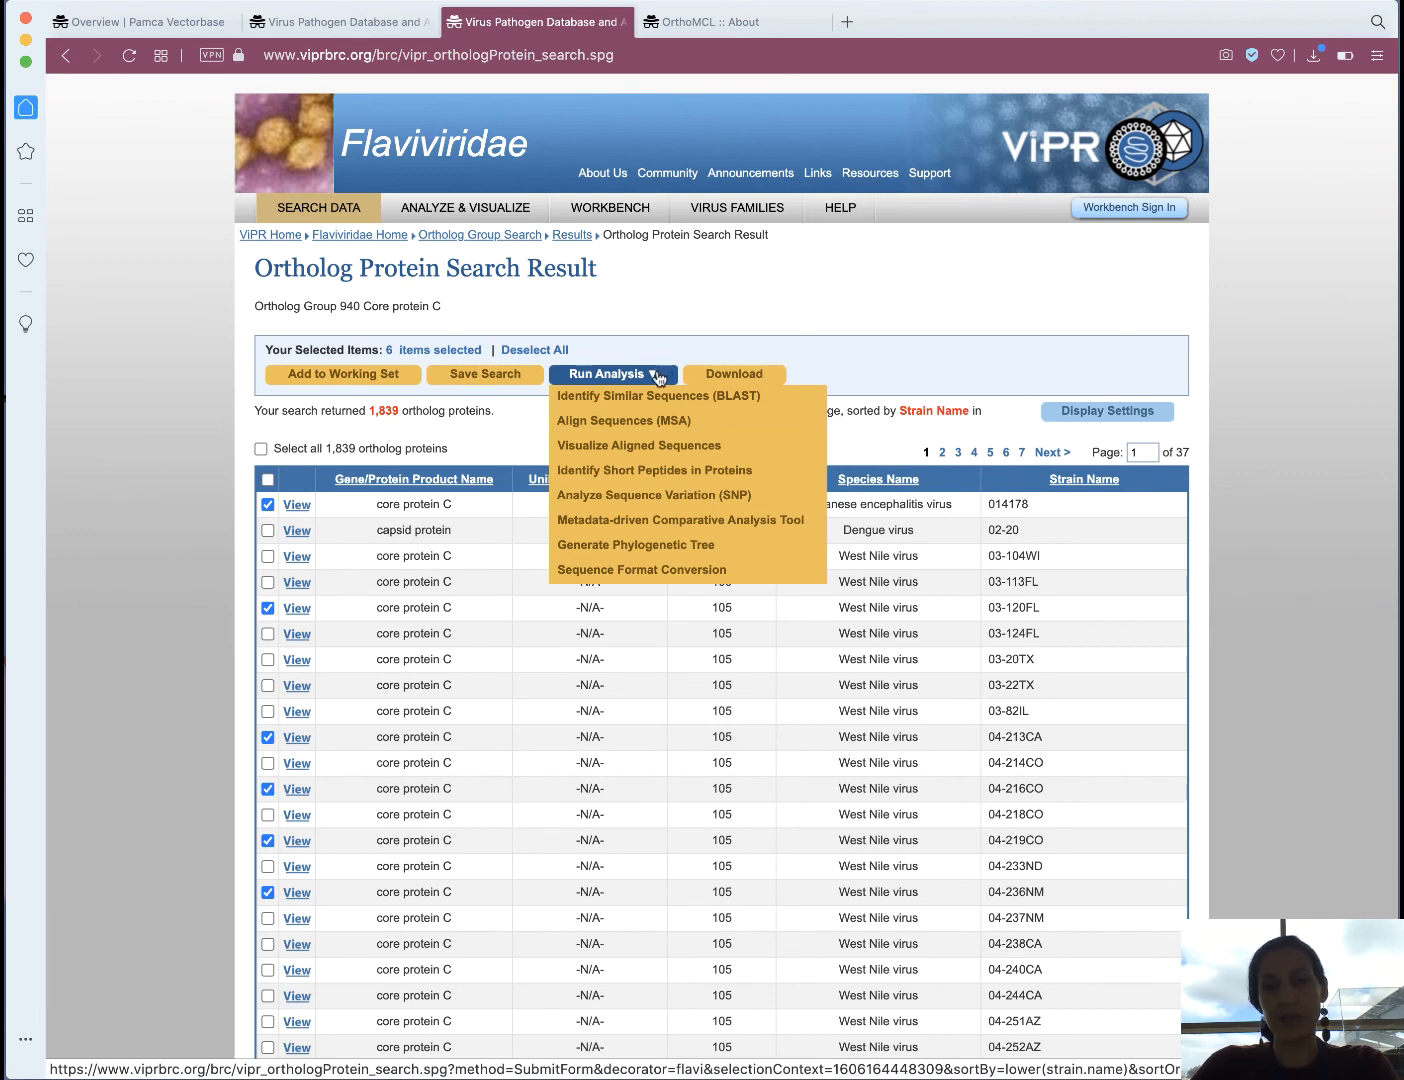